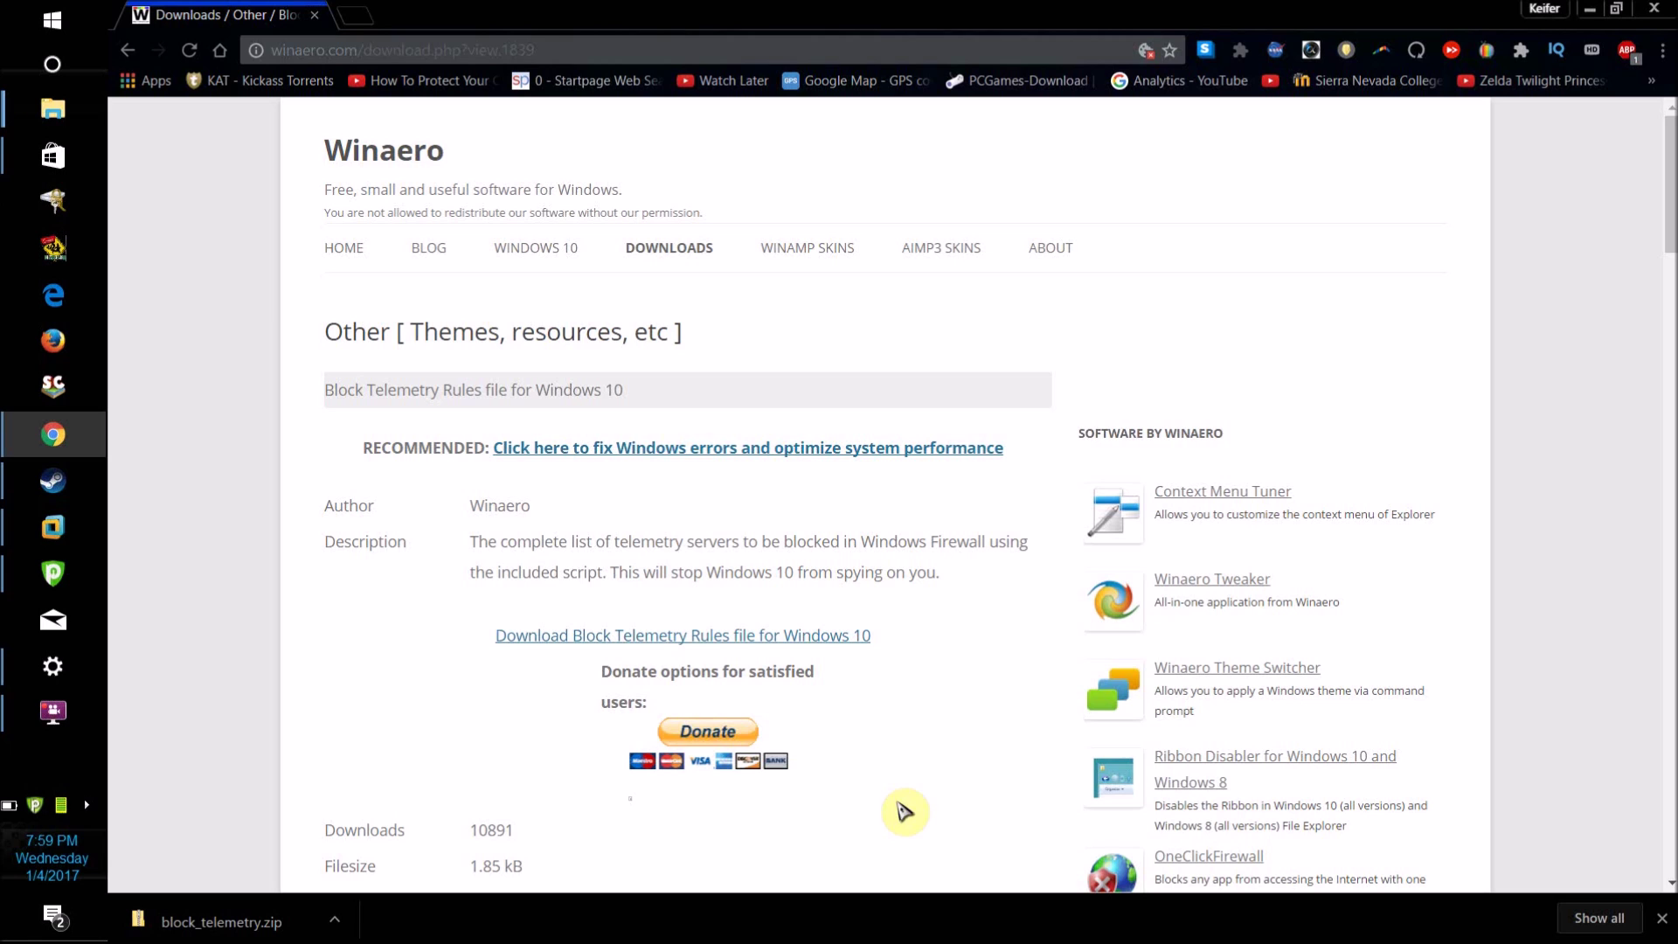
# Find Winaero's Block Telemetry Rules page and download block_telemetry.zip for Windows 10
pyautogui.scroll(-5, 904, 811)
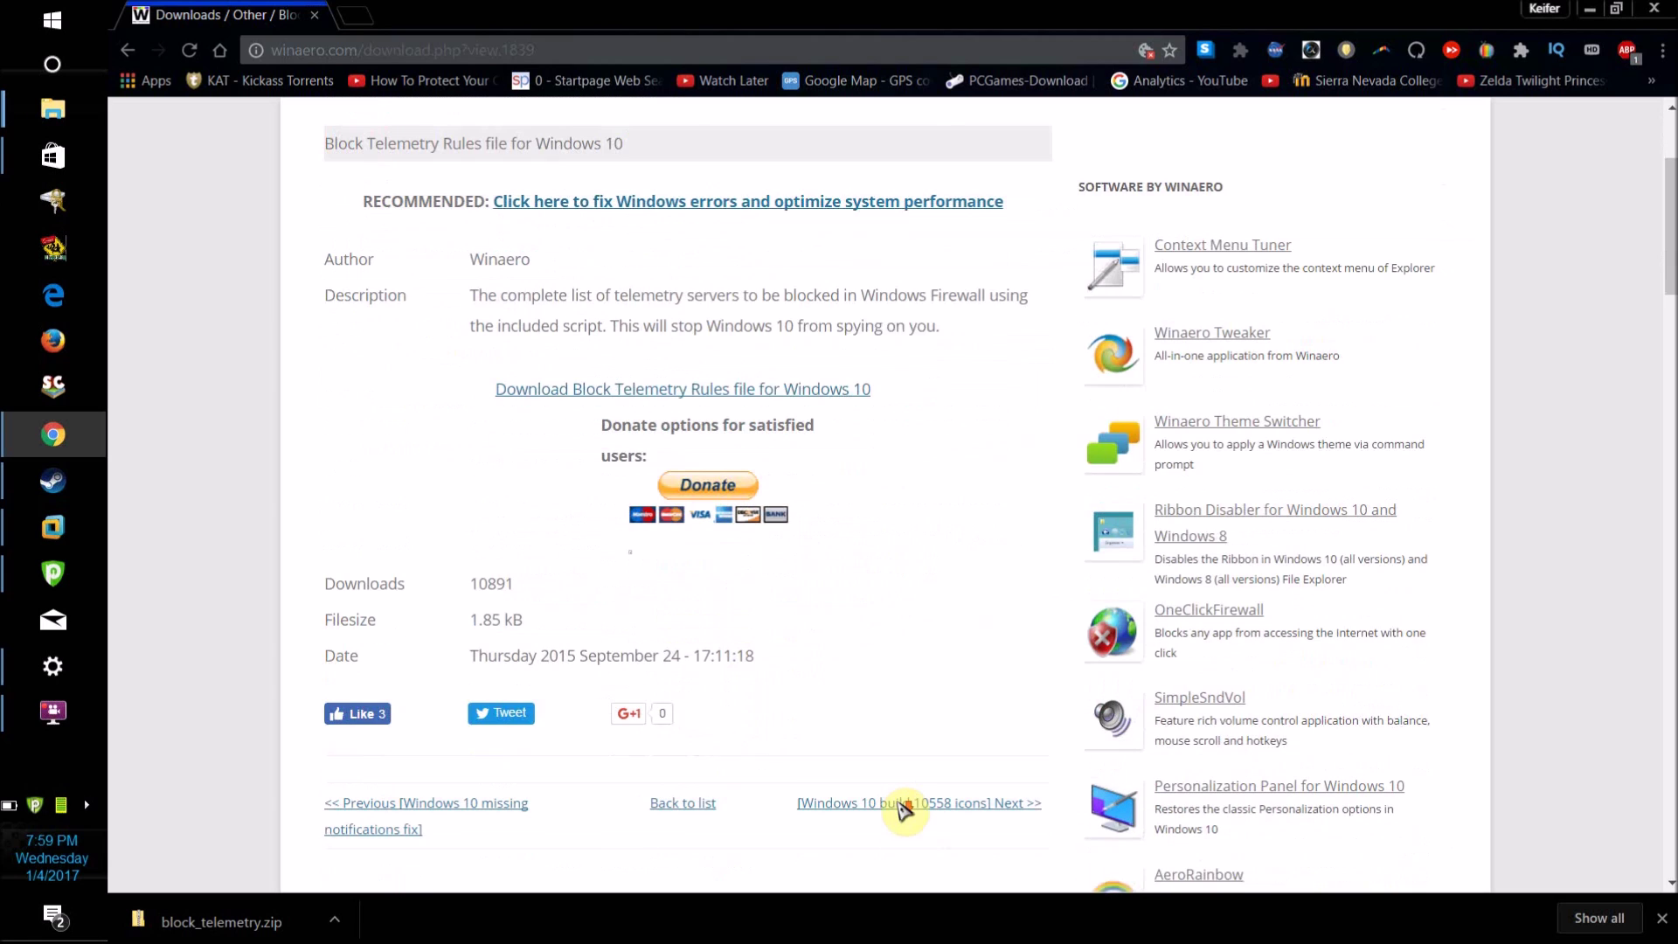
pyautogui.scroll(2, 905, 811)
pyautogui.scroll(2, 904, 811)
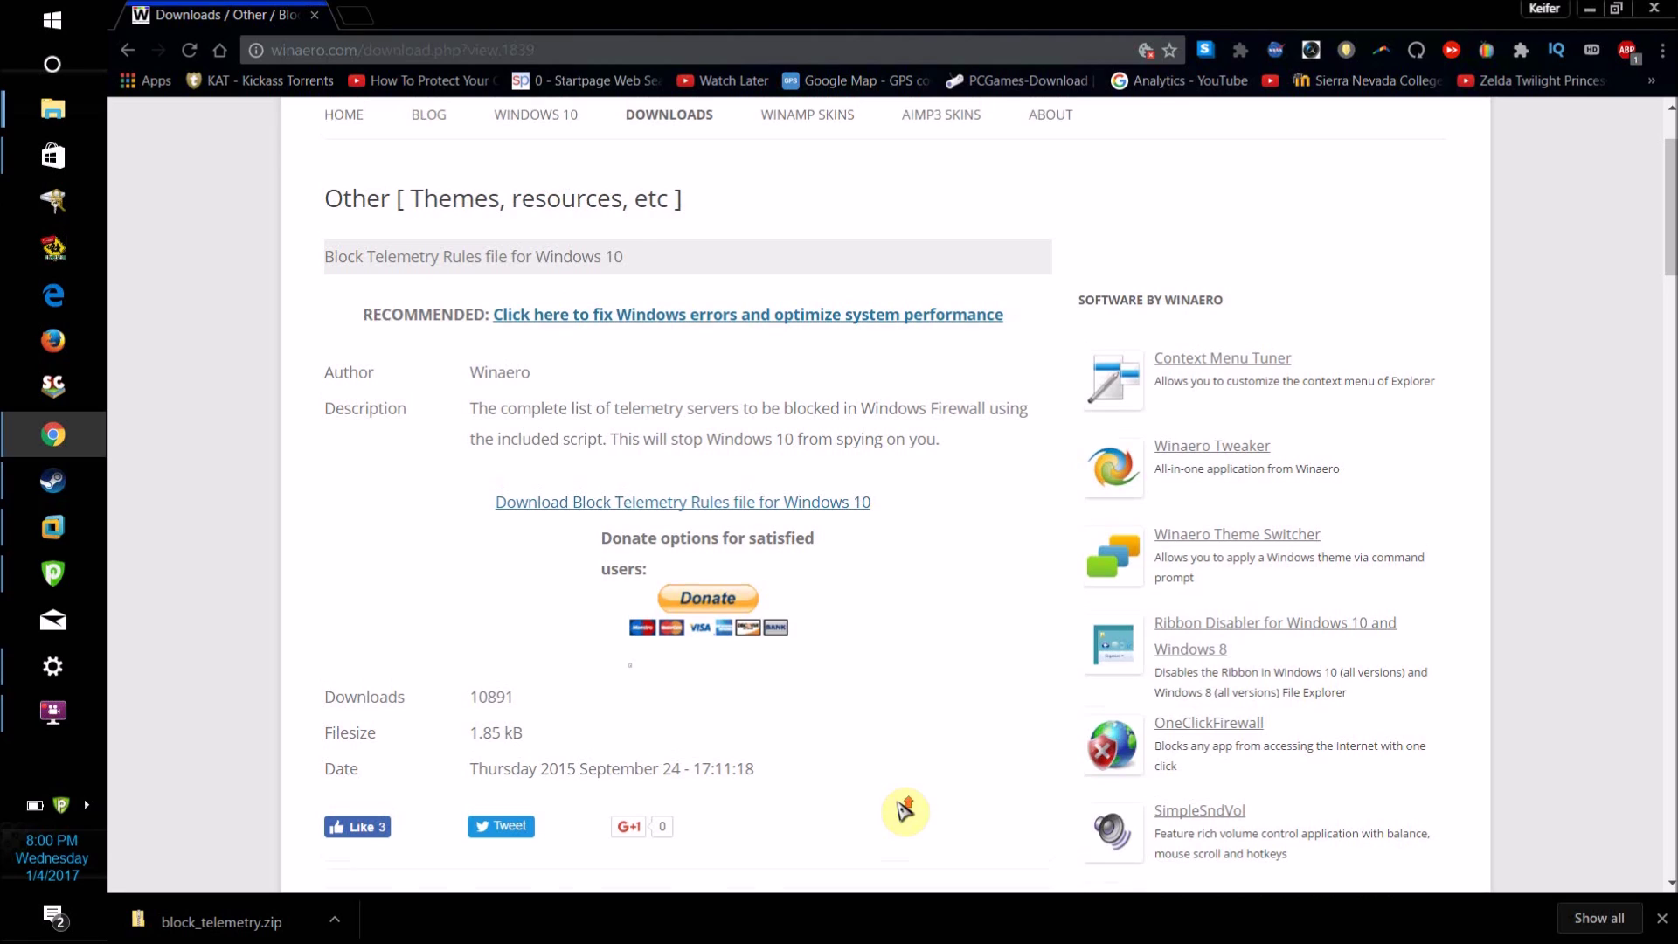
pyautogui.scroll(2, 905, 812)
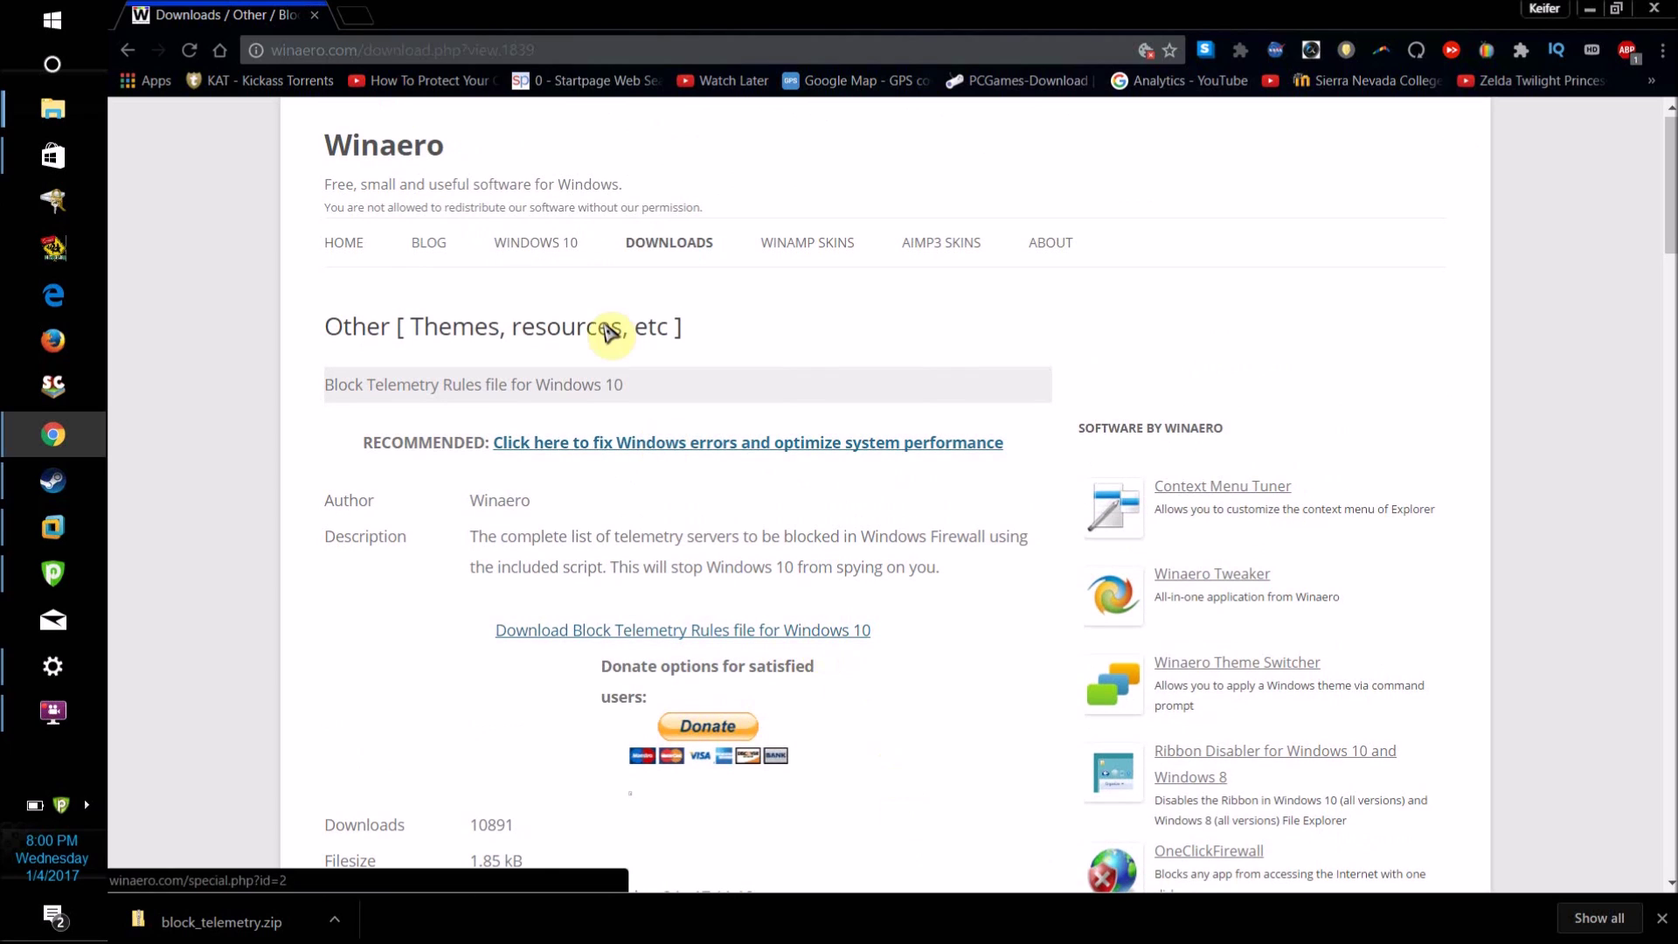
pyautogui.moveTo(303, 145); pyautogui.dragTo(566, 131)
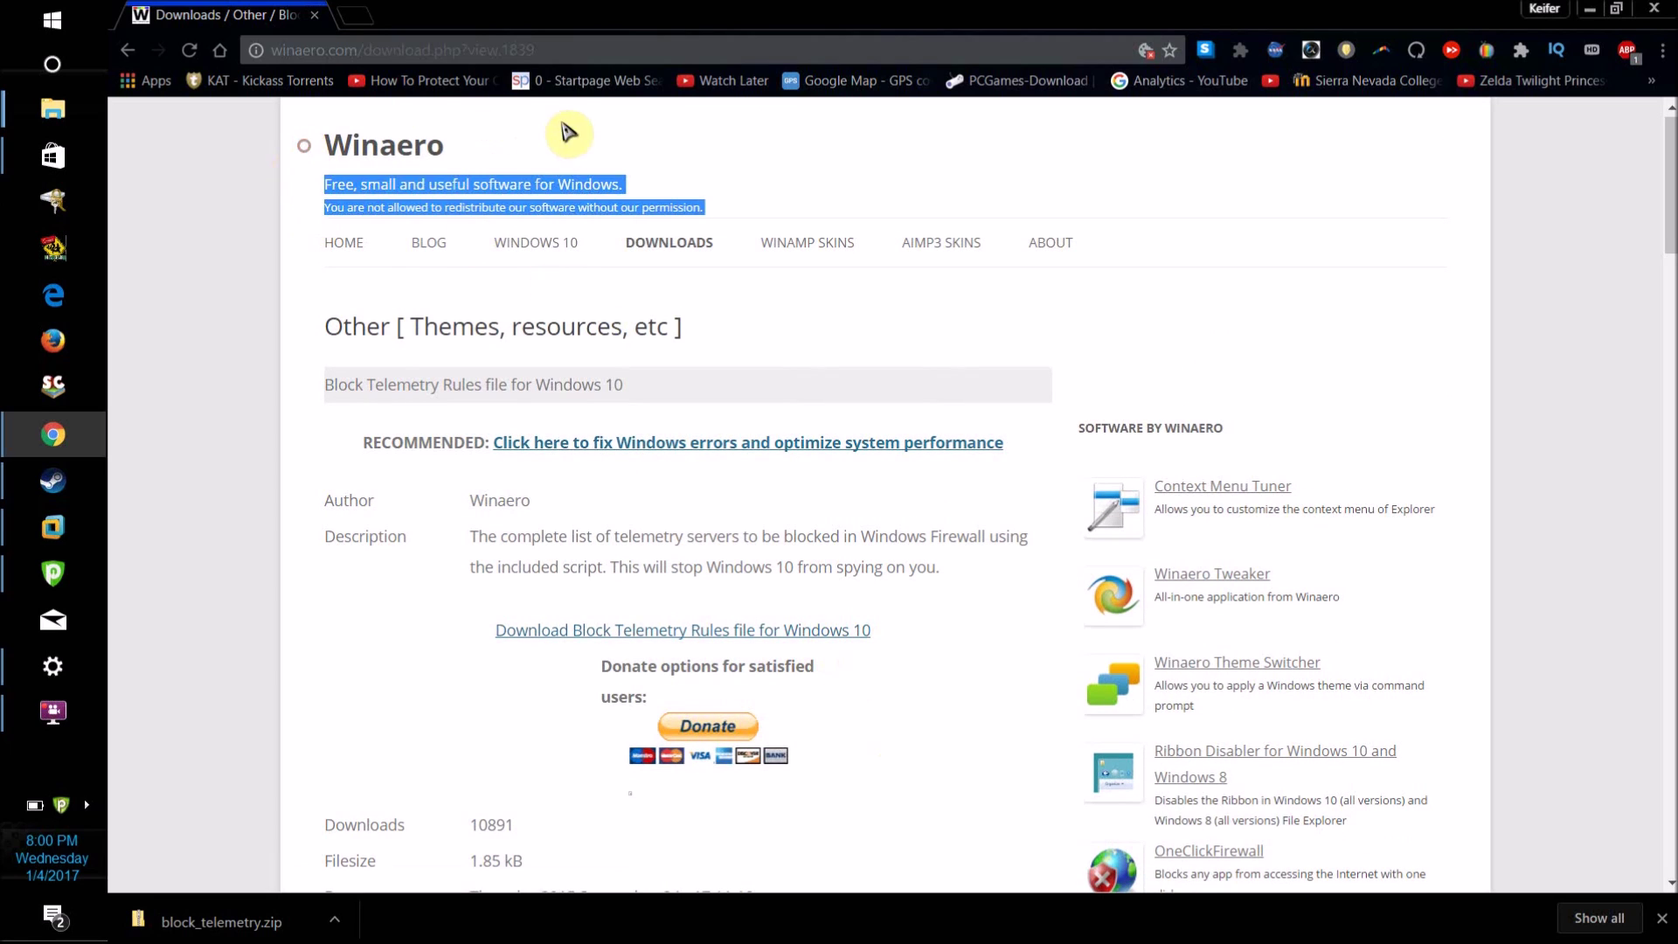
pyautogui.click(423, 142)
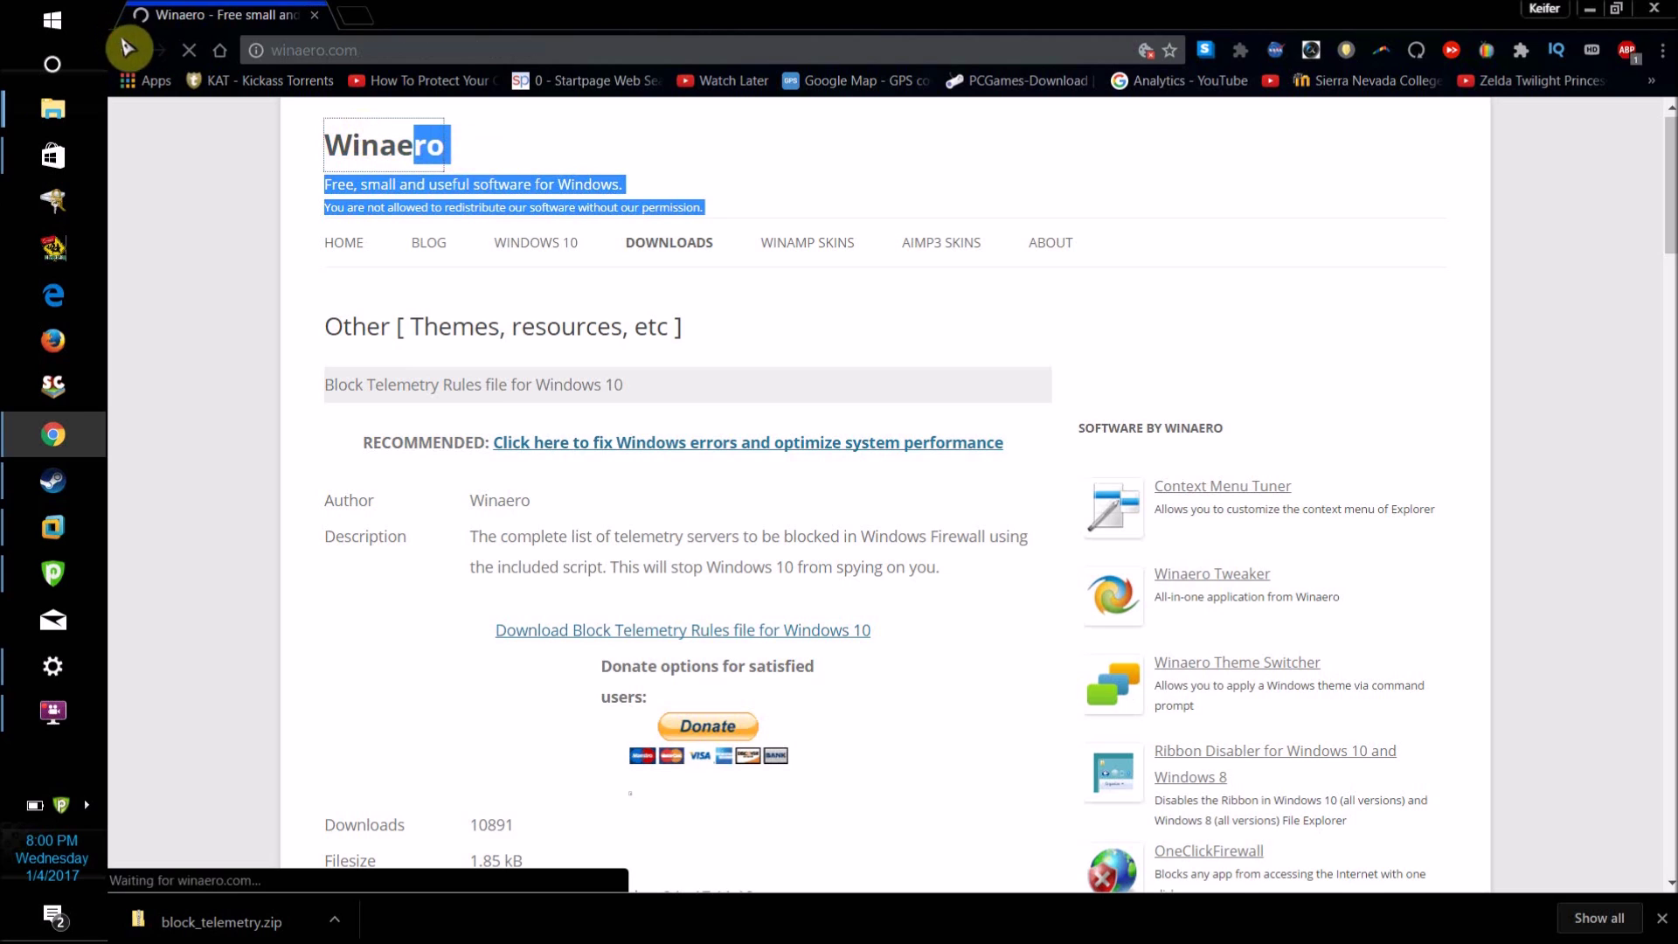
pyautogui.click(126, 50)
pyautogui.scroll(-5, 389, 281)
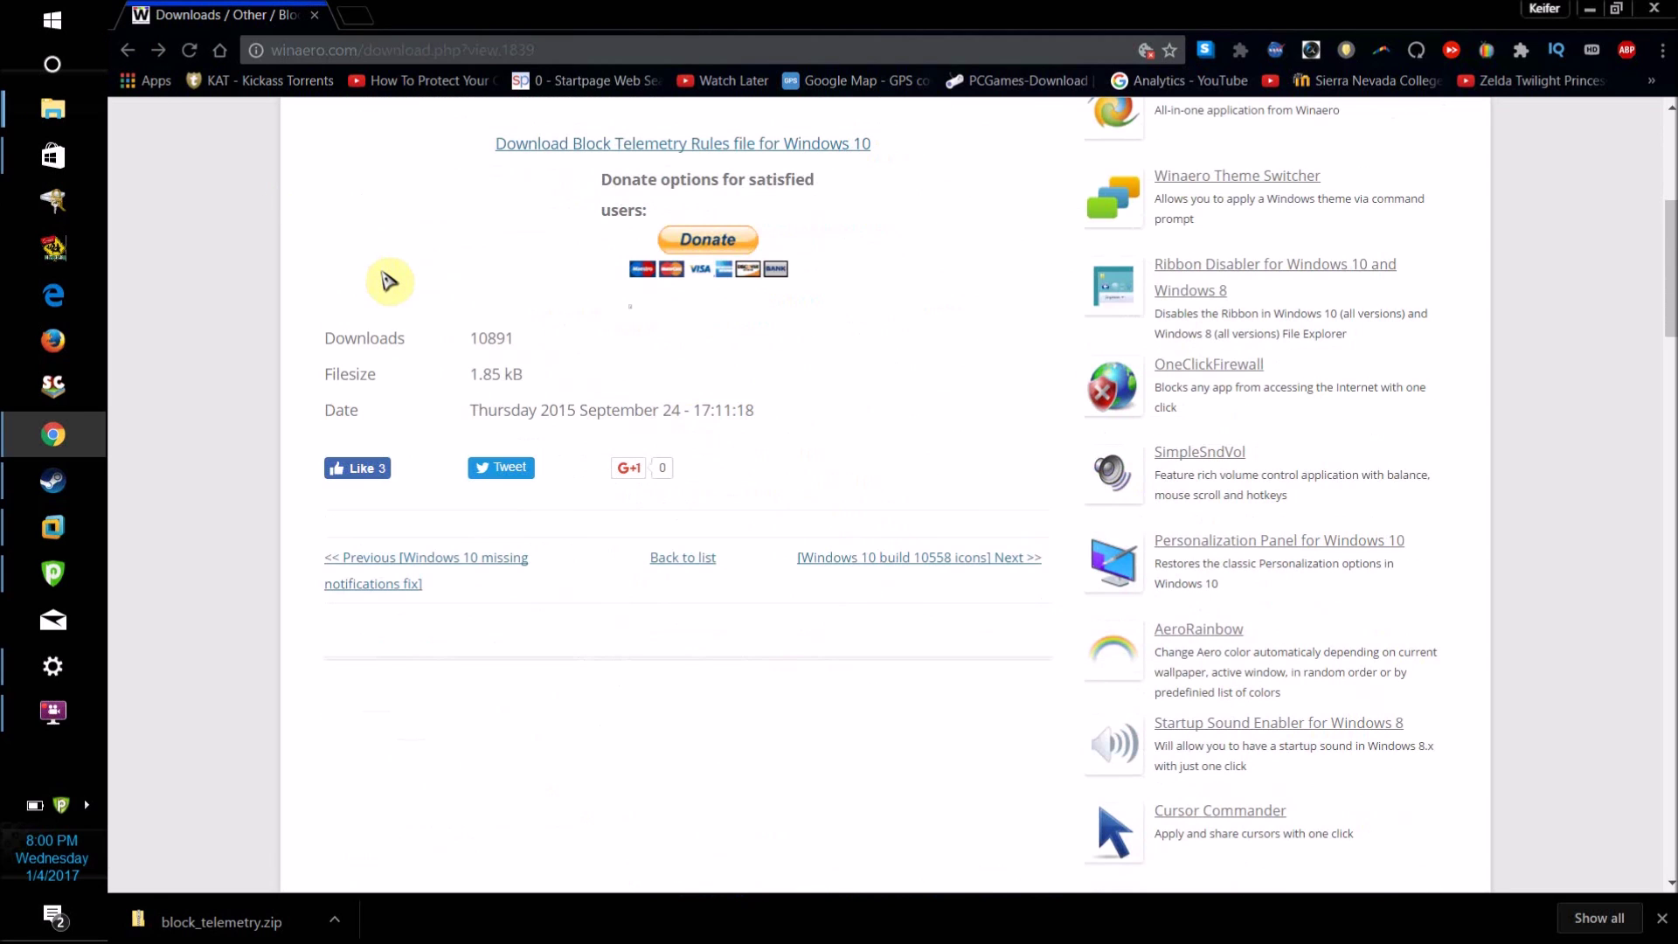
pyautogui.scroll(2, 468, 428)
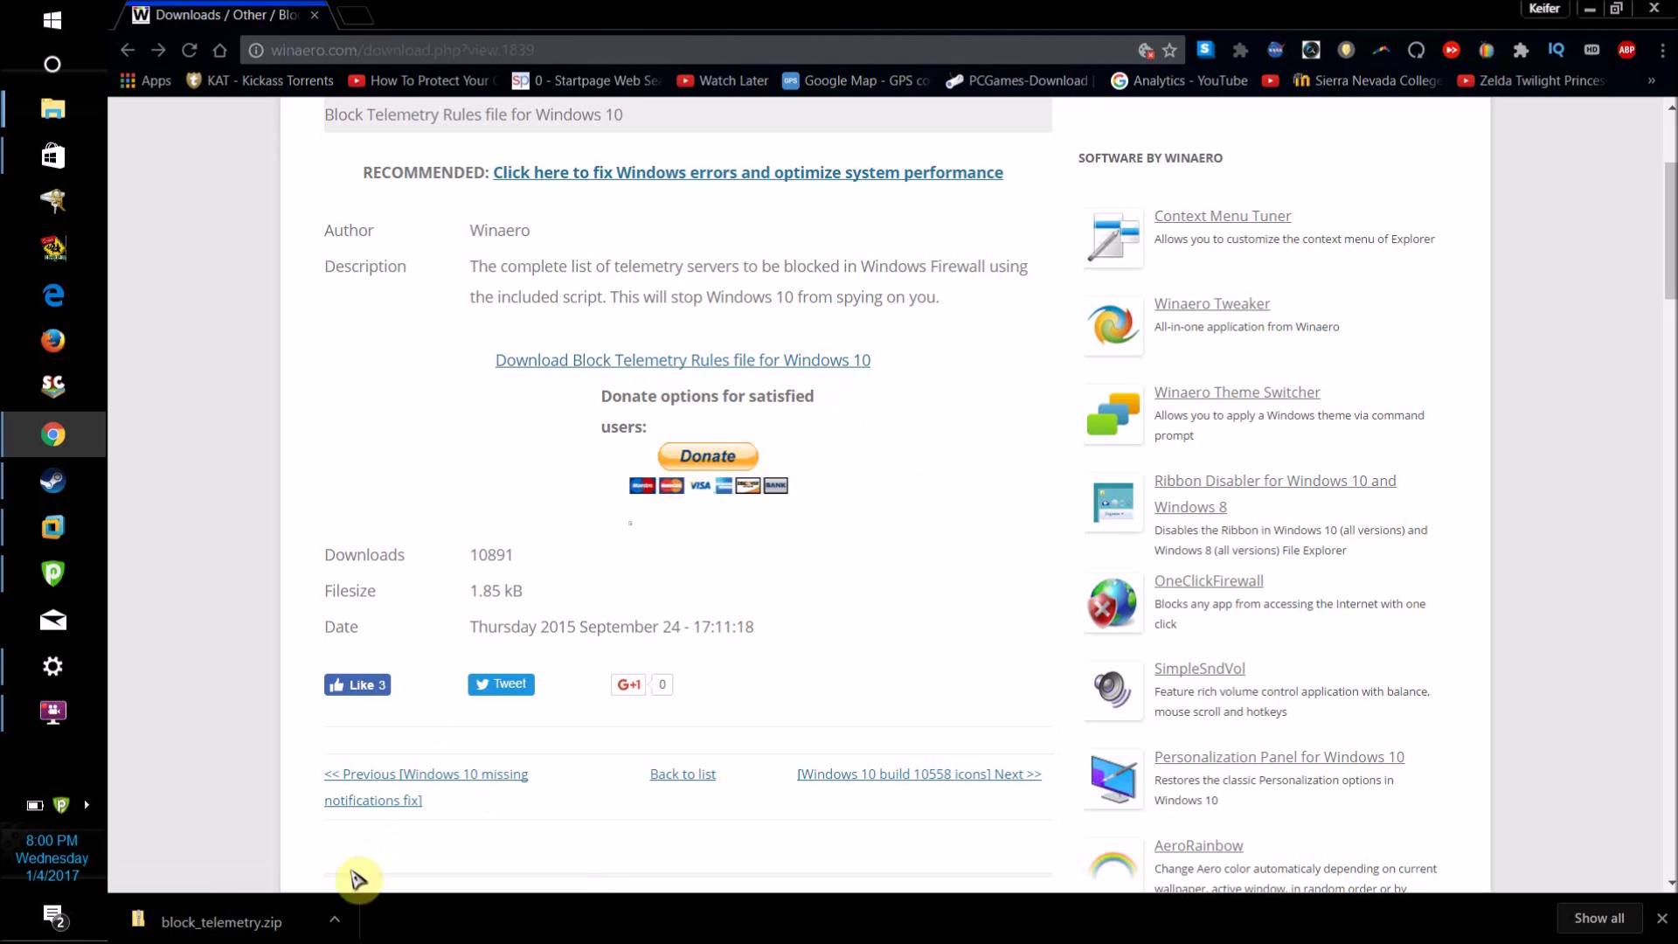
# Extract block_telemetry.zip to the Desktop, replacing the existing files
pyautogui.click(301, 928)
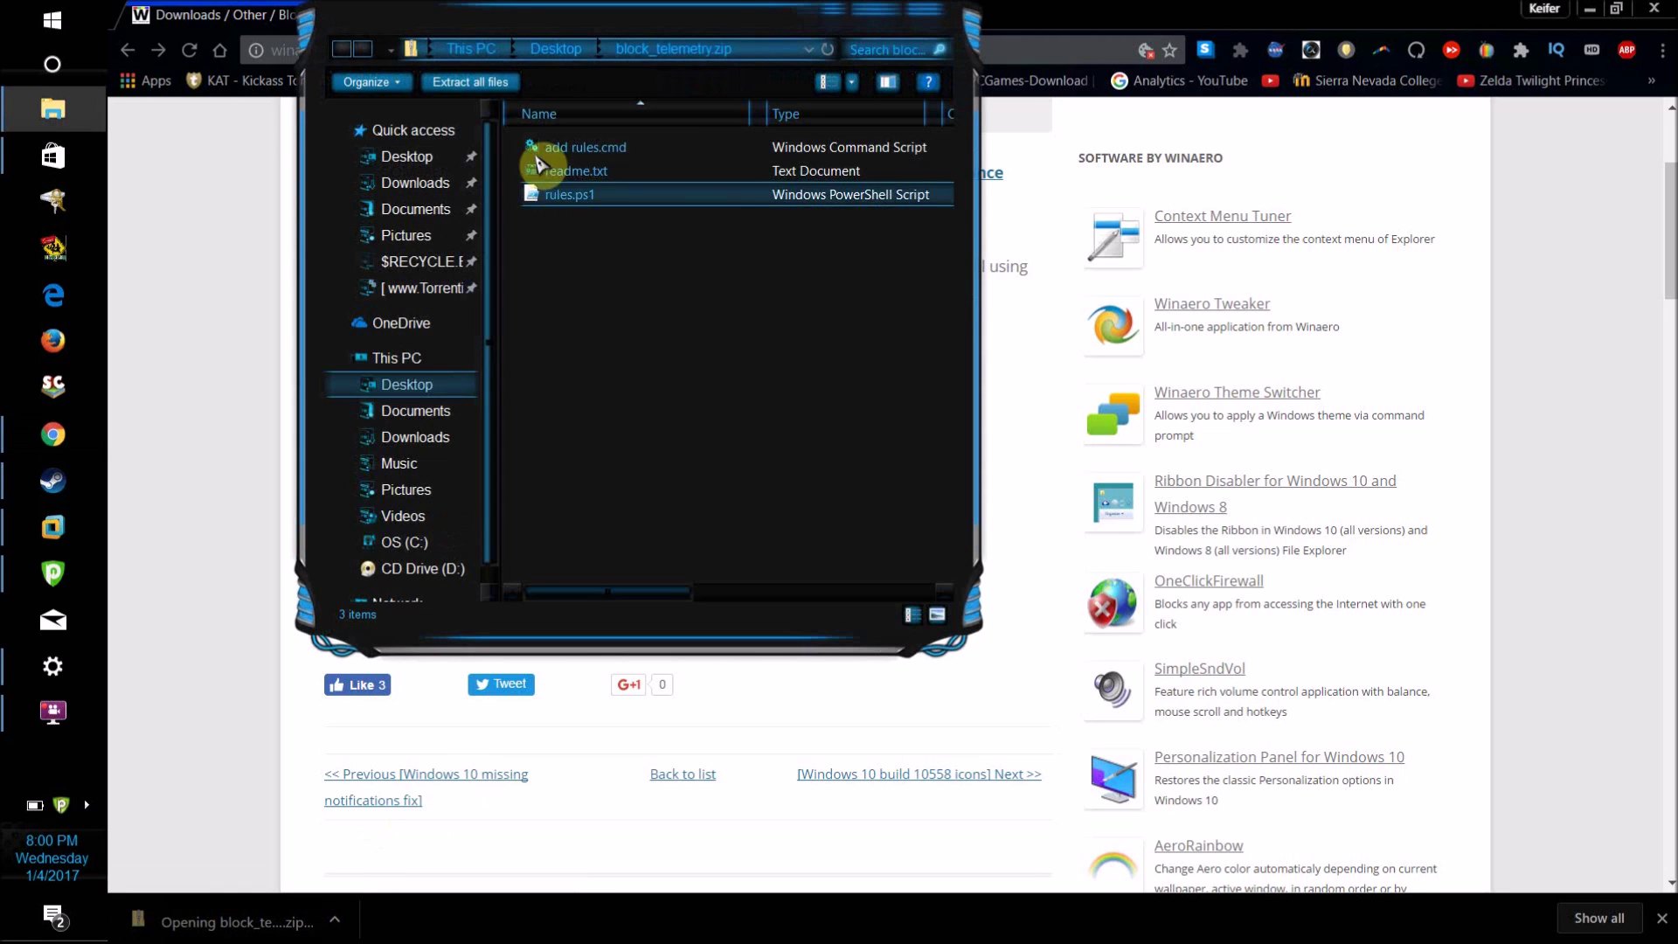
pyautogui.click(496, 84)
pyautogui.click(1081, 701)
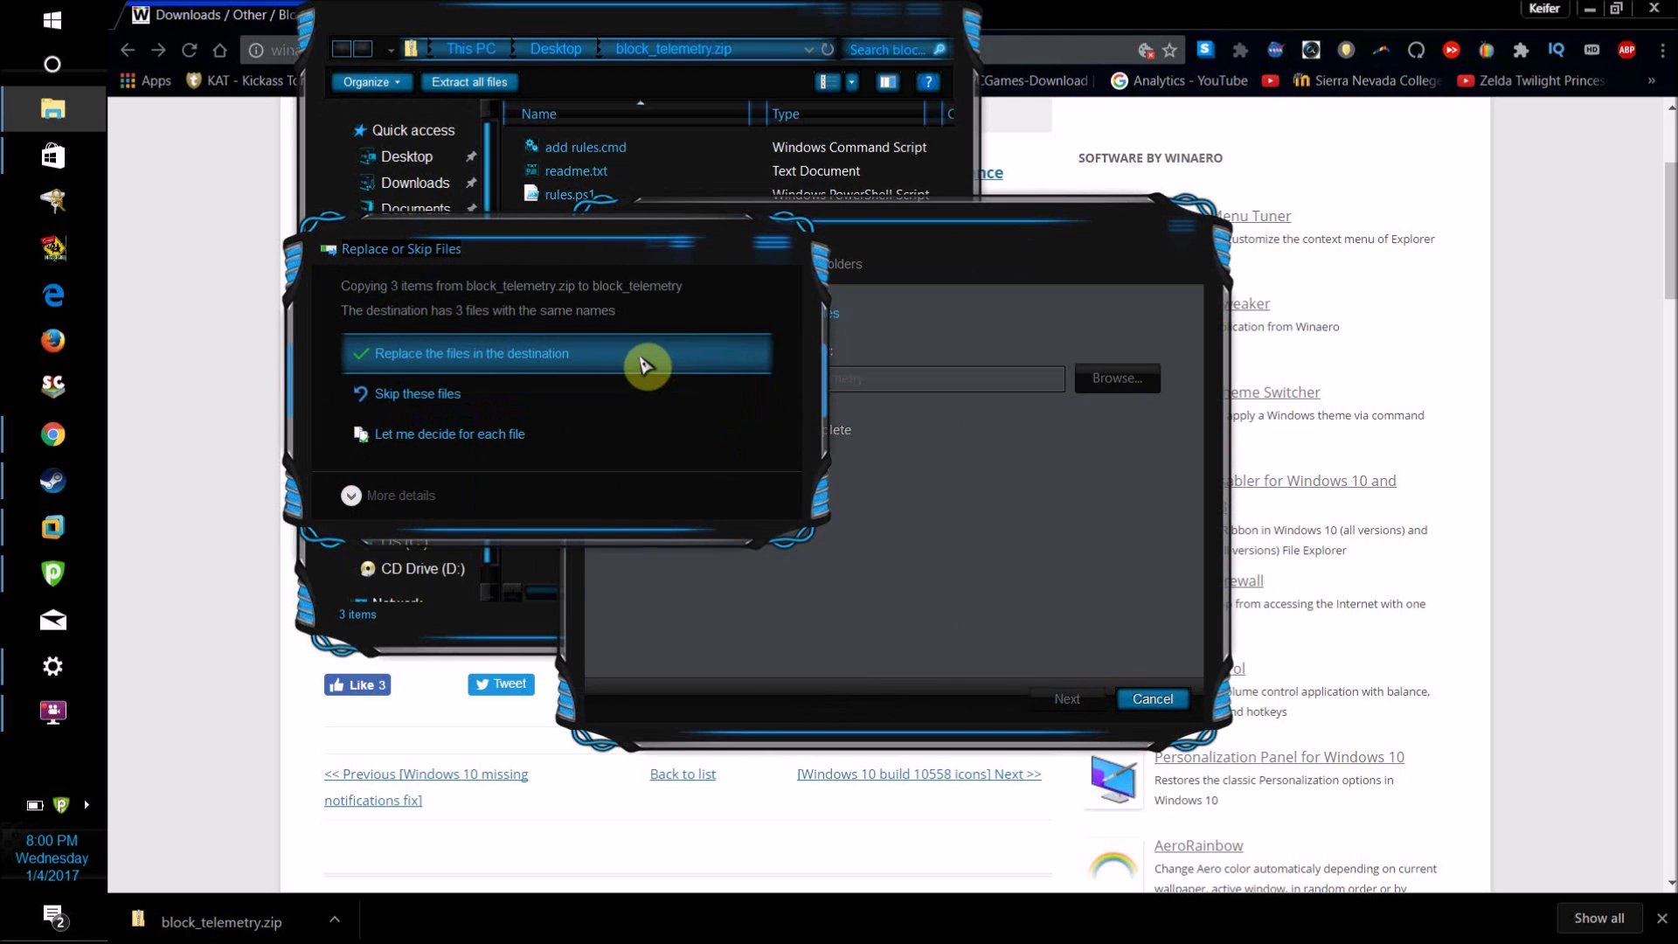
pyautogui.click(644, 364)
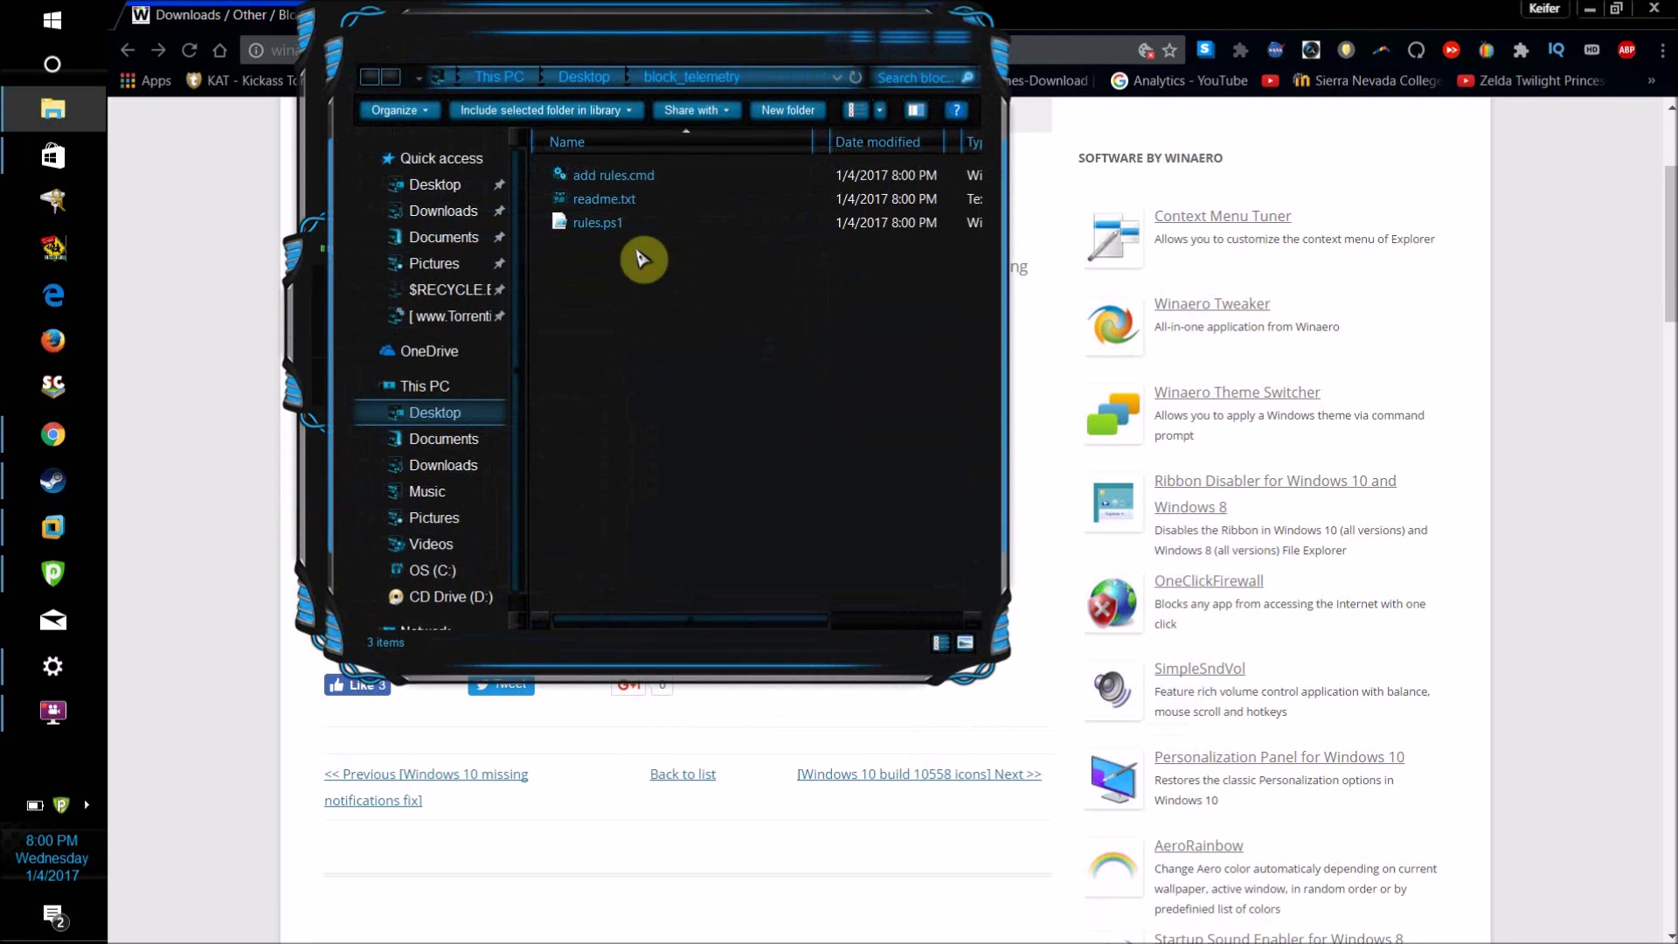
# Read readme.txt in Notepad, then close it and select add rules.cmd
pyautogui.doubleClick(649, 208)
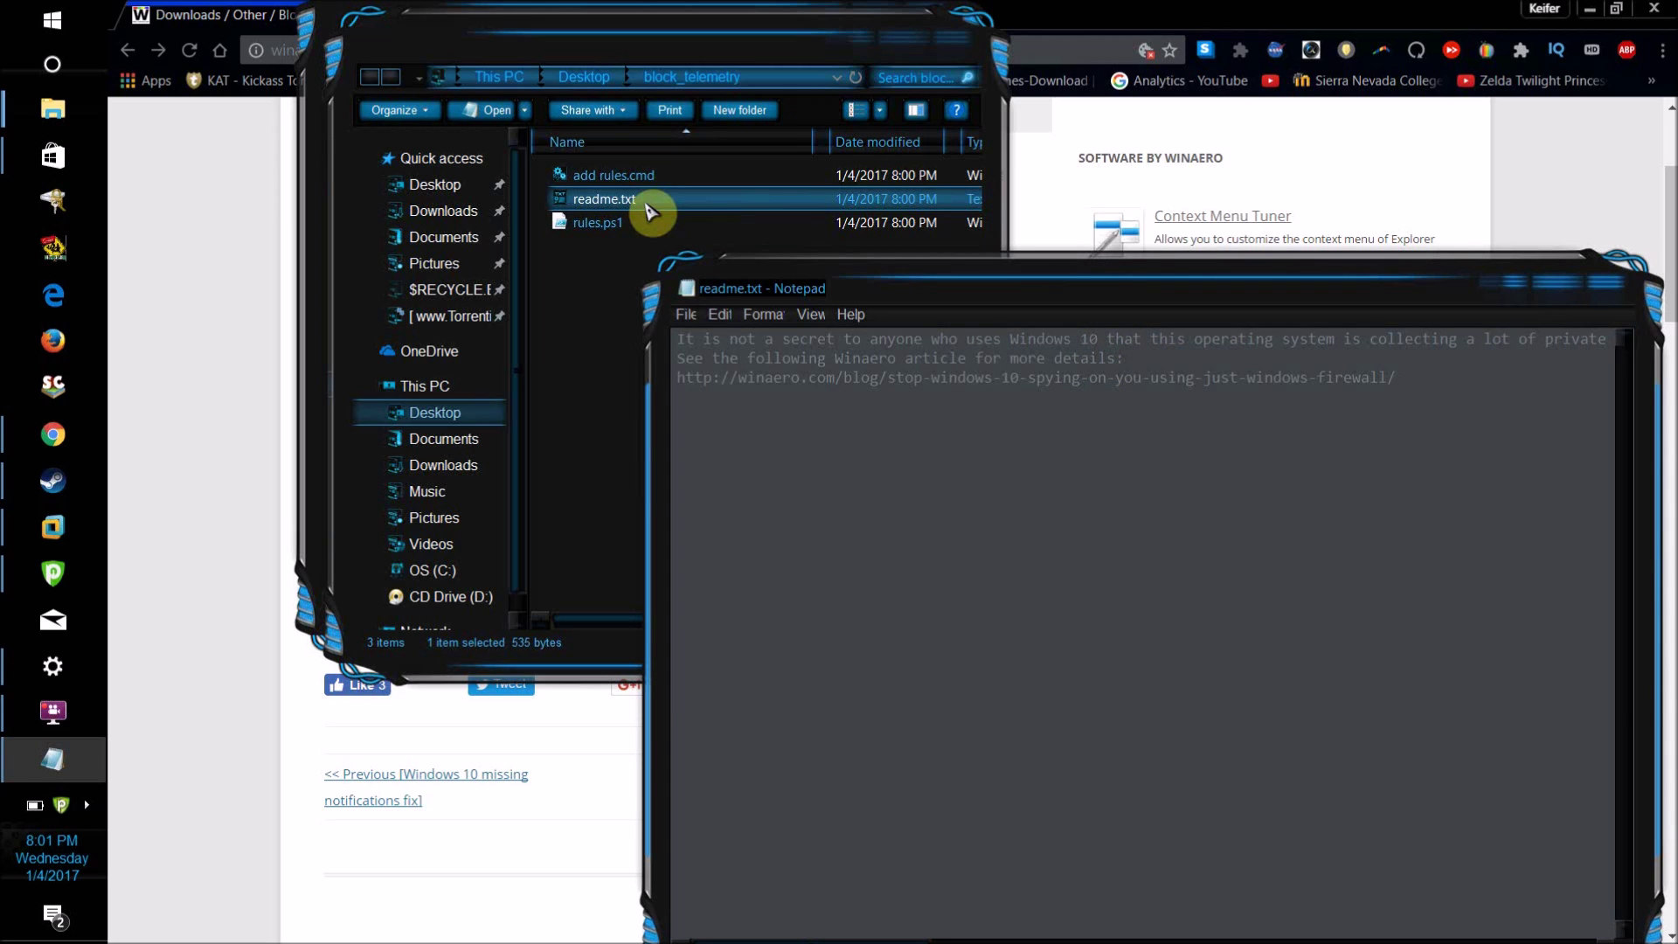
pyautogui.click(1598, 288)
pyautogui.click(884, 181)
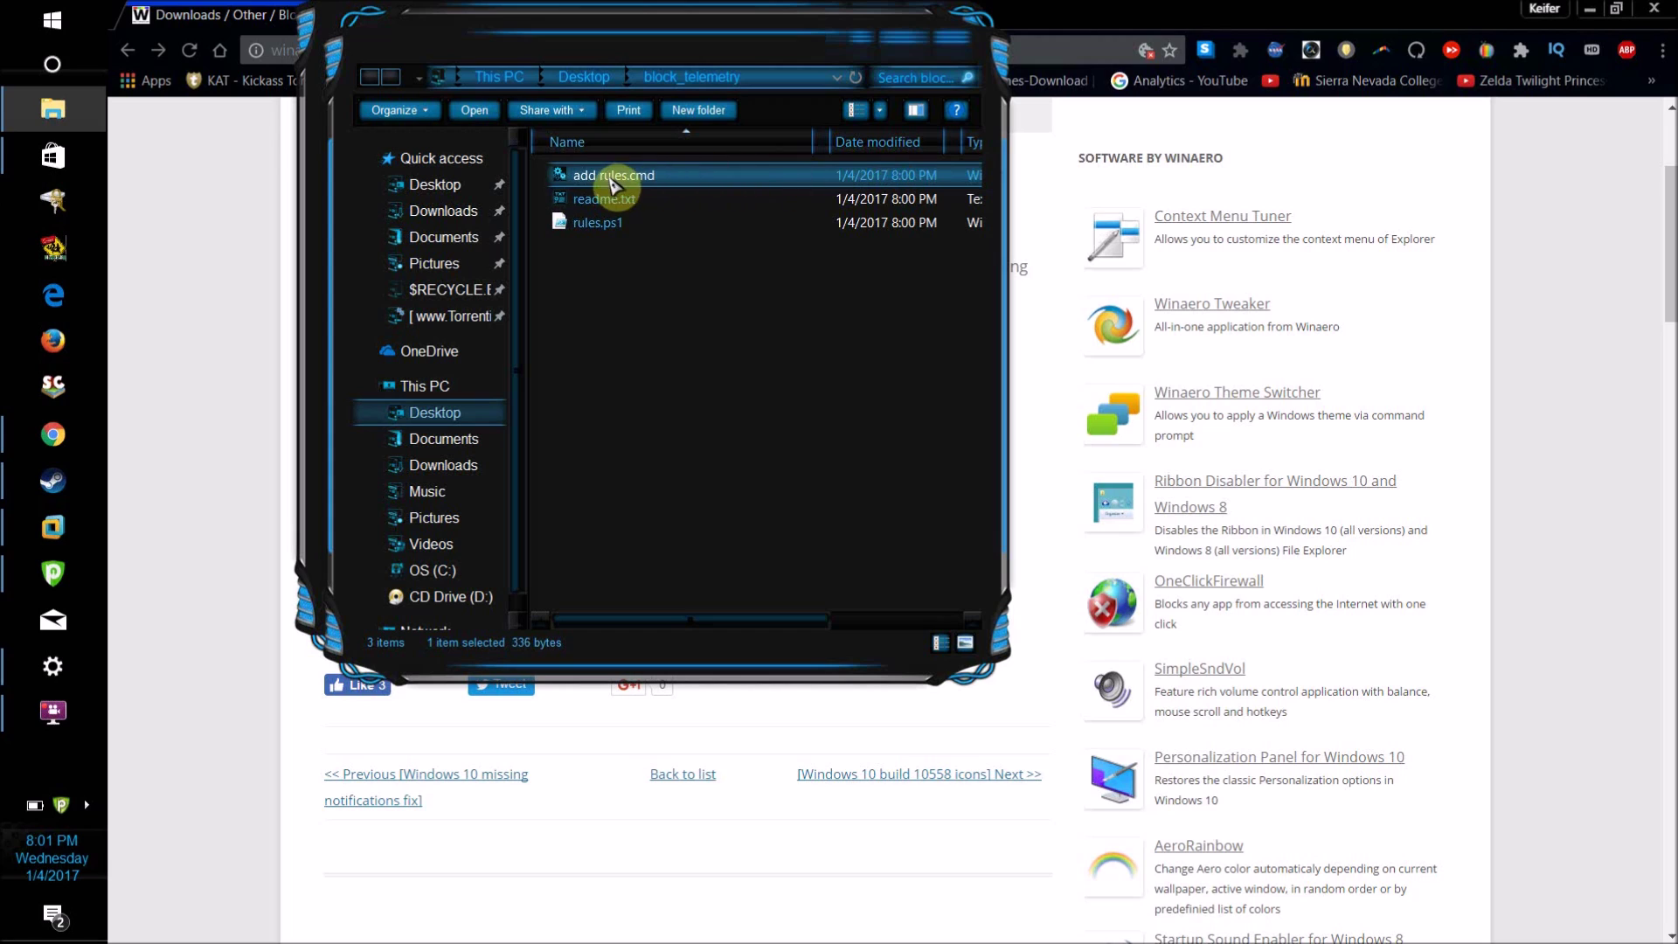
# Run add rules.cmd as administrator so PowerShell adds the firewall rules, then close the console
pyautogui.rightClick(686, 190)
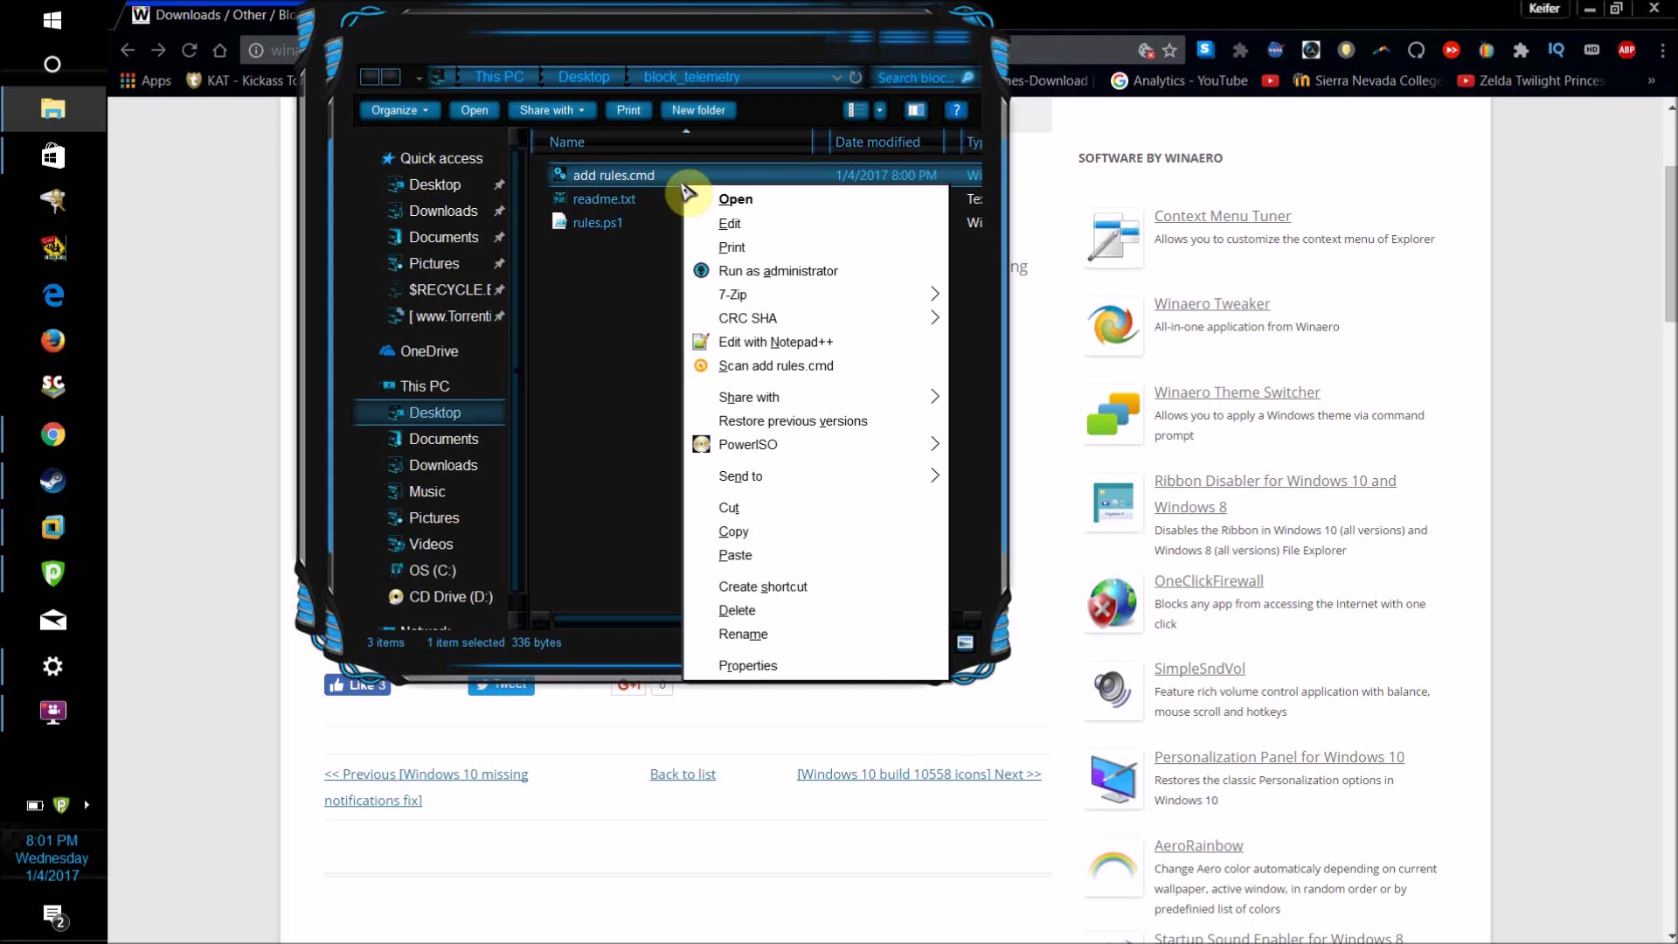
pyautogui.click(760, 270)
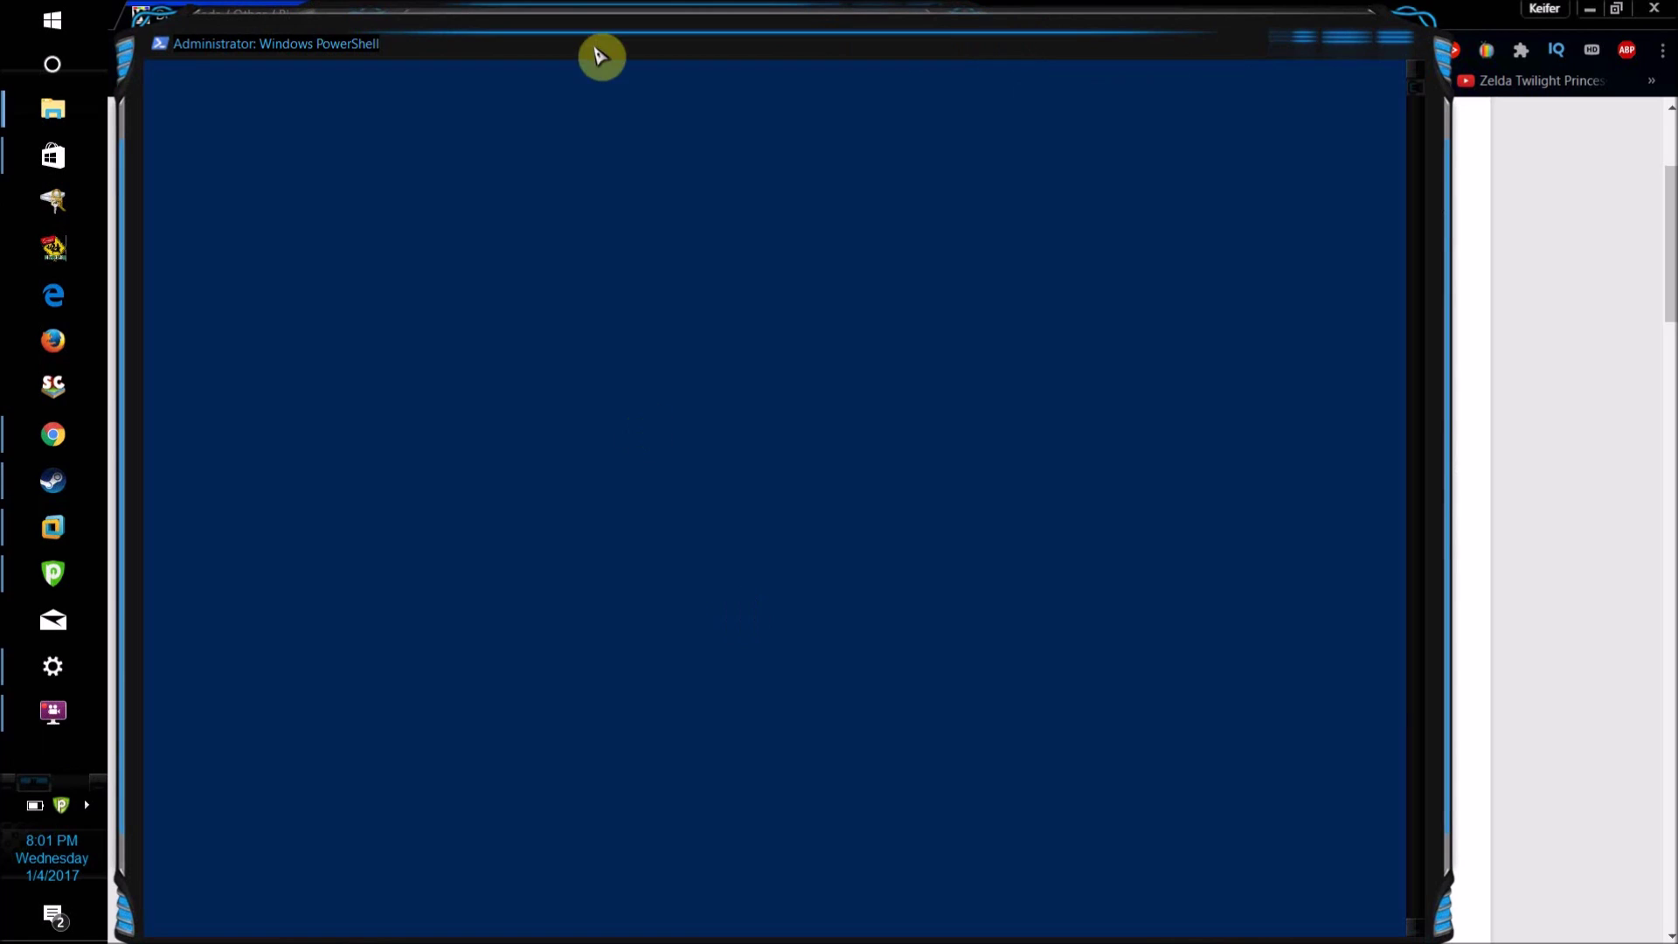
pyautogui.moveTo(599, 56); pyautogui.dragTo(787, 539)
pyautogui.click(752, 426)
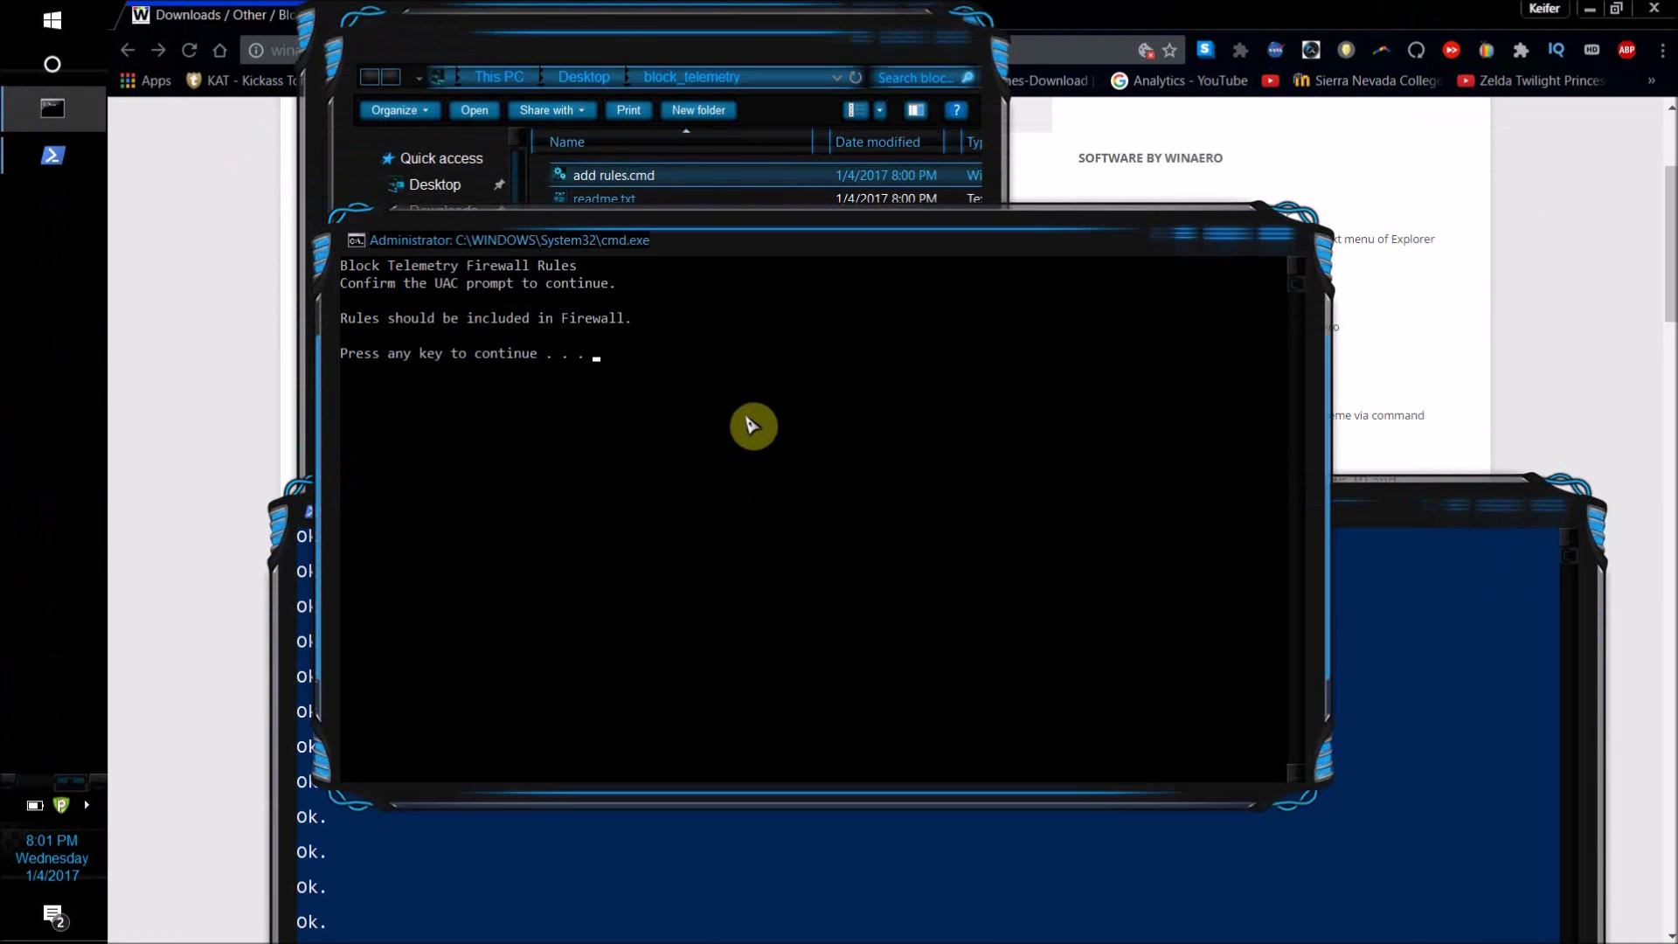
pyautogui.moveTo(1393, 521); pyautogui.dragTo(1415, 171)
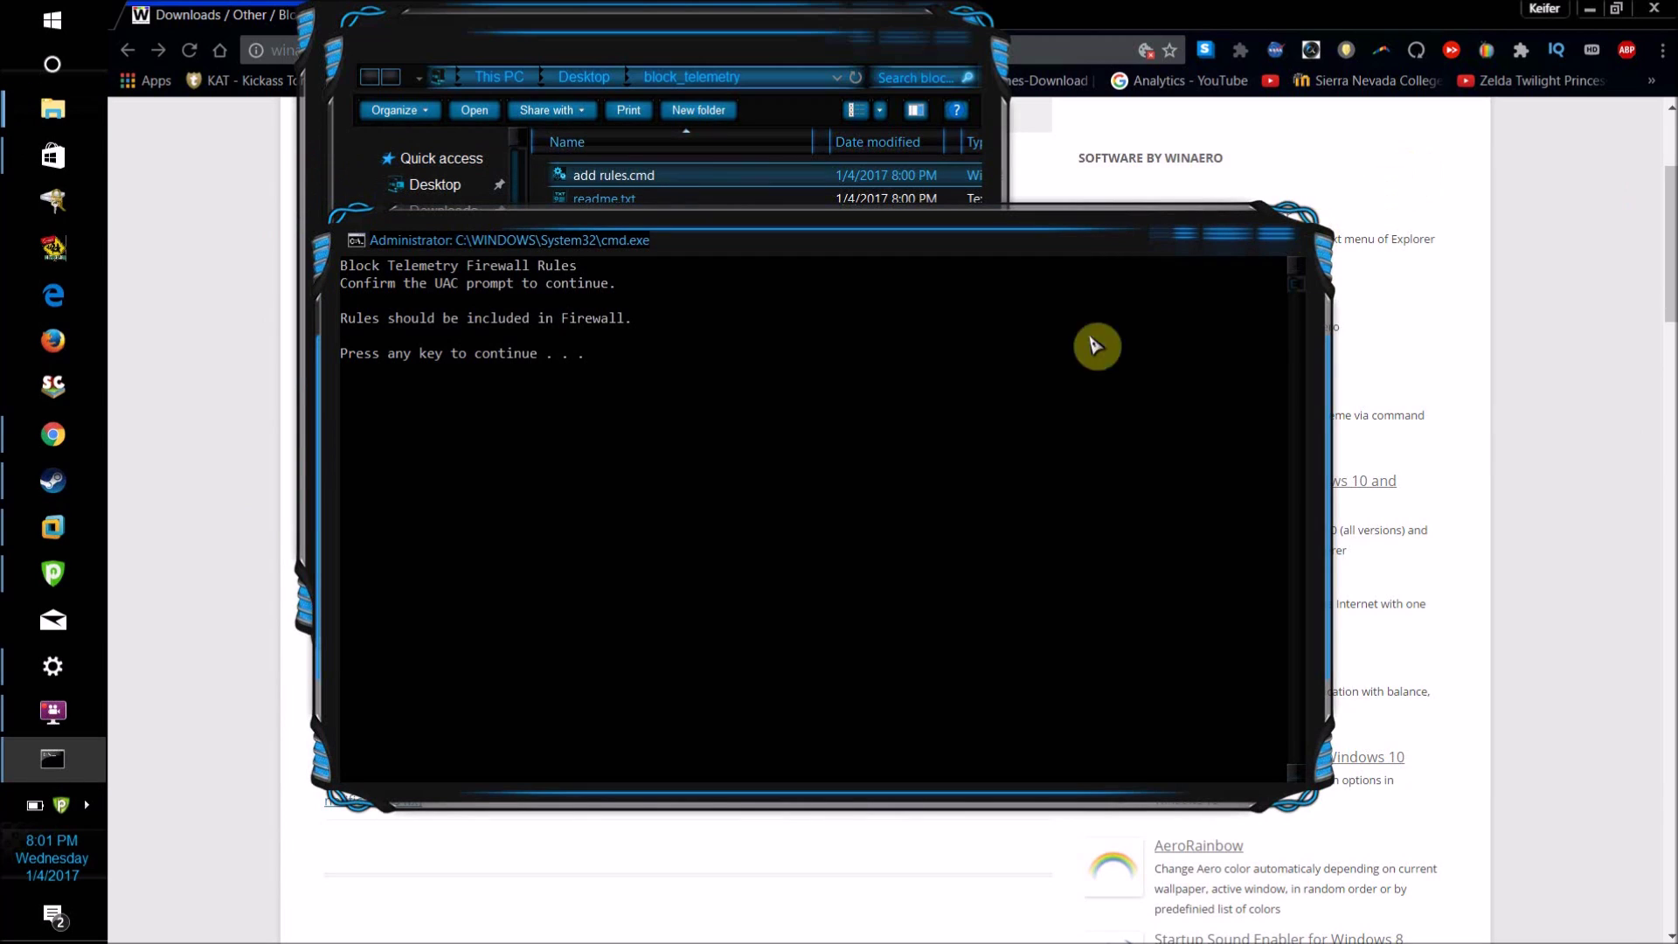
pyautogui.click(977, 407)
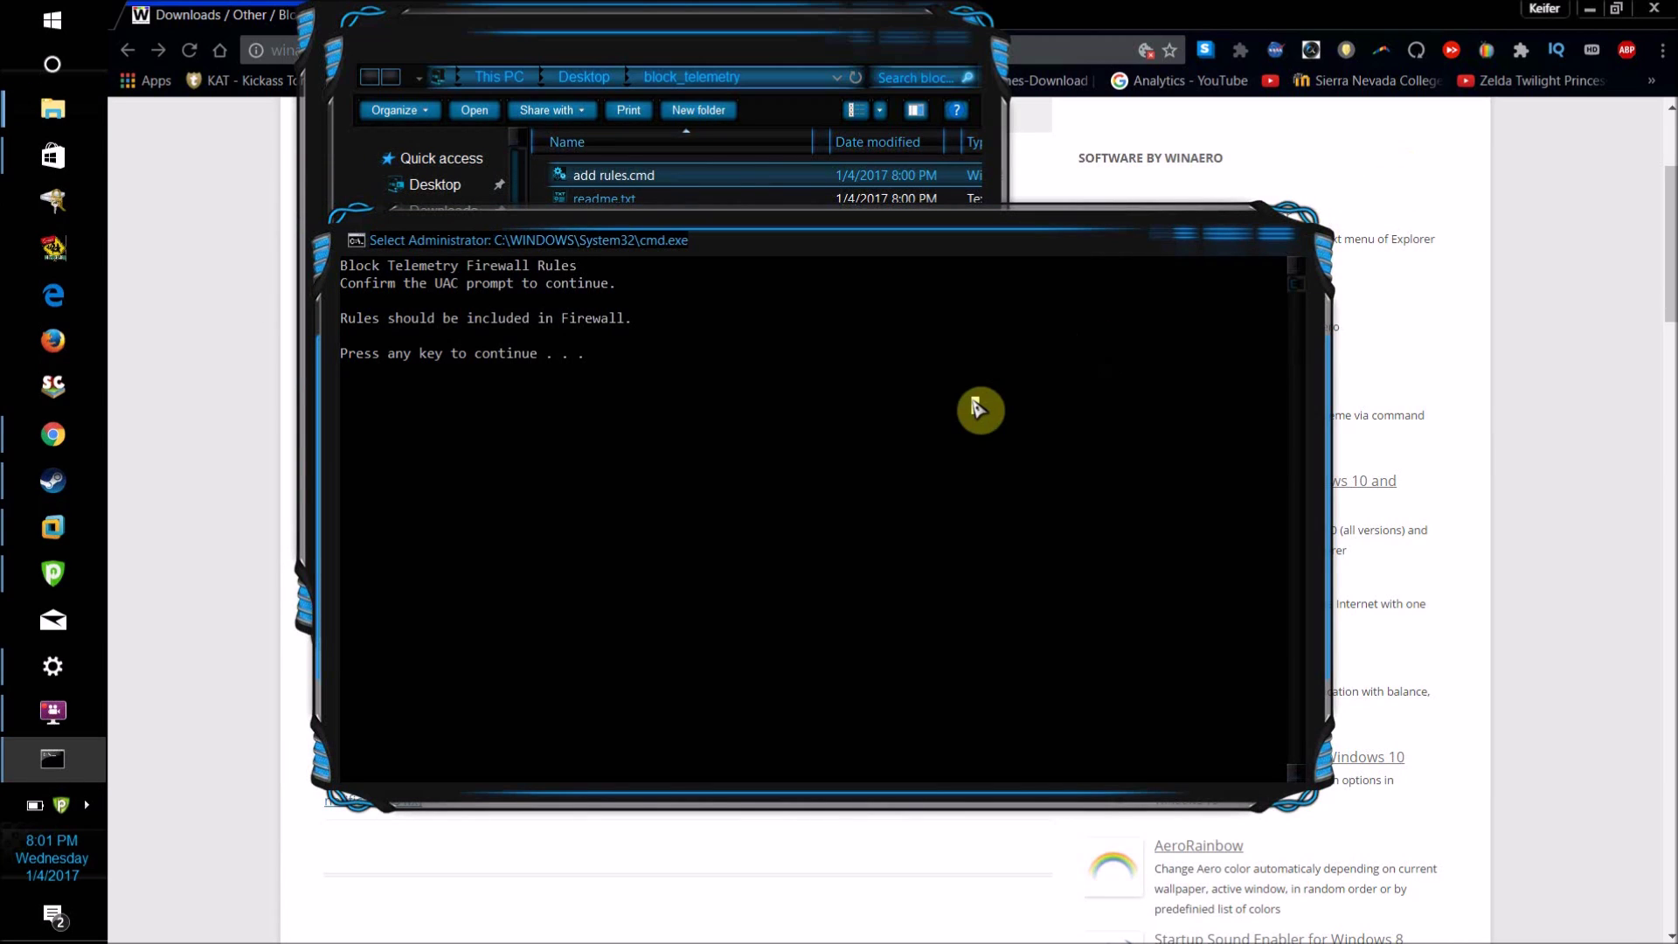
pyautogui.press('Return')
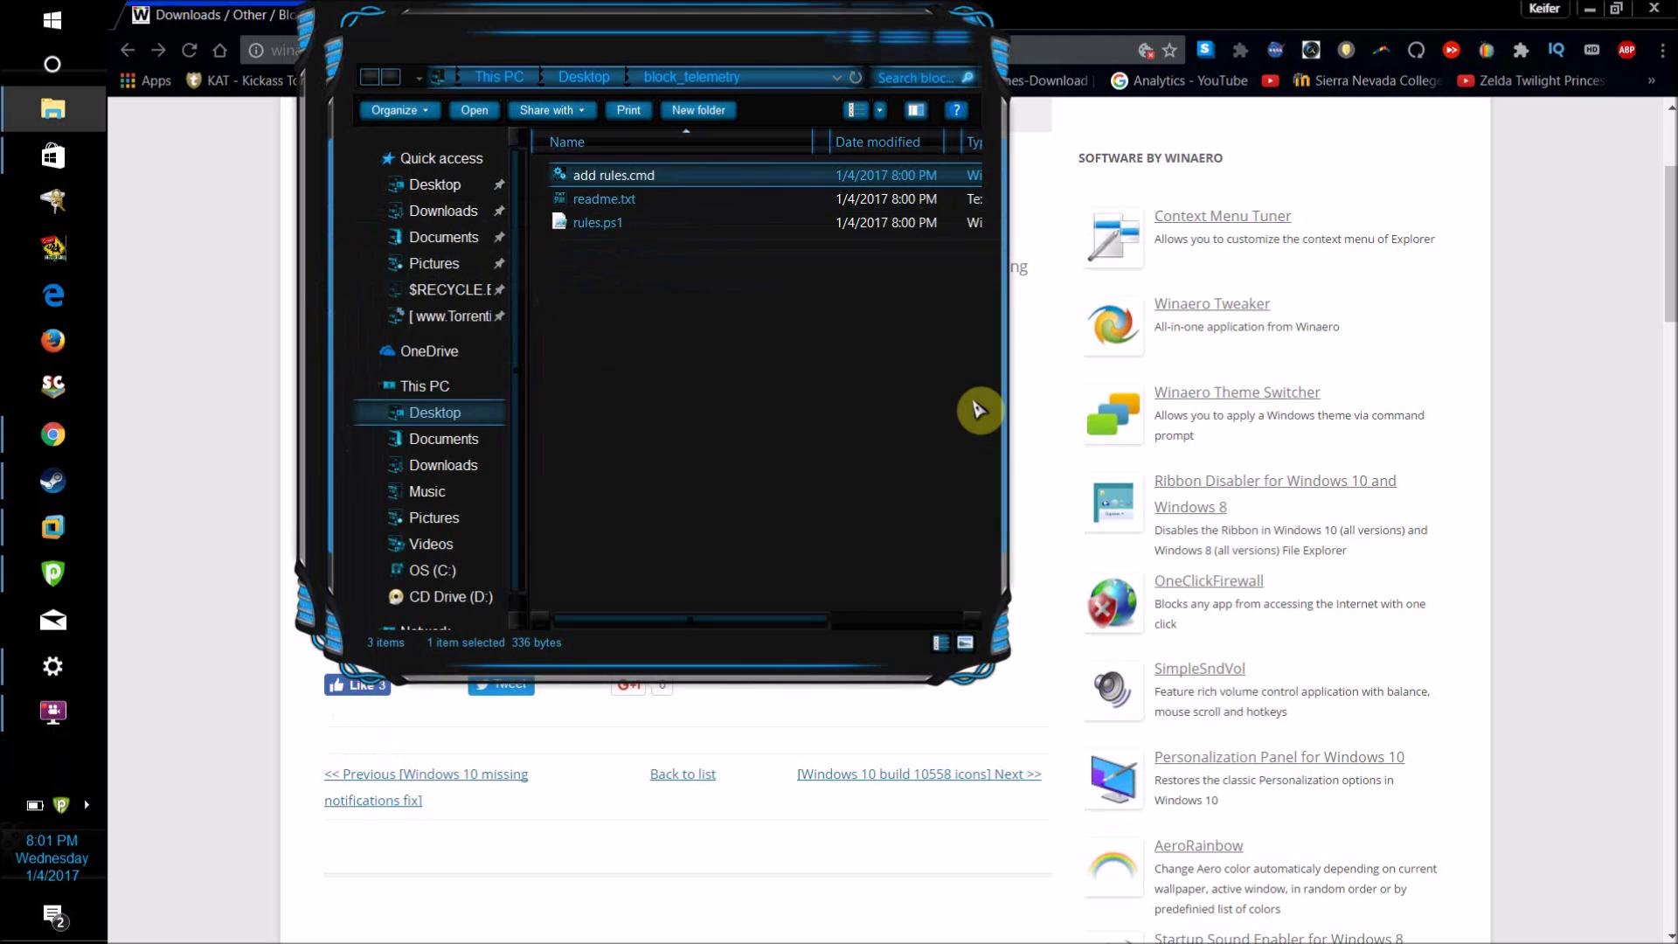
pyautogui.moveTo(622, 44); pyautogui.dragTo(734, 262)
# Search Start for 'firewall' and open the firewall's allowed apps page
pyautogui.click(52, 19)
pyautogui.click(66, 22)
pyautogui.write('firewalll')
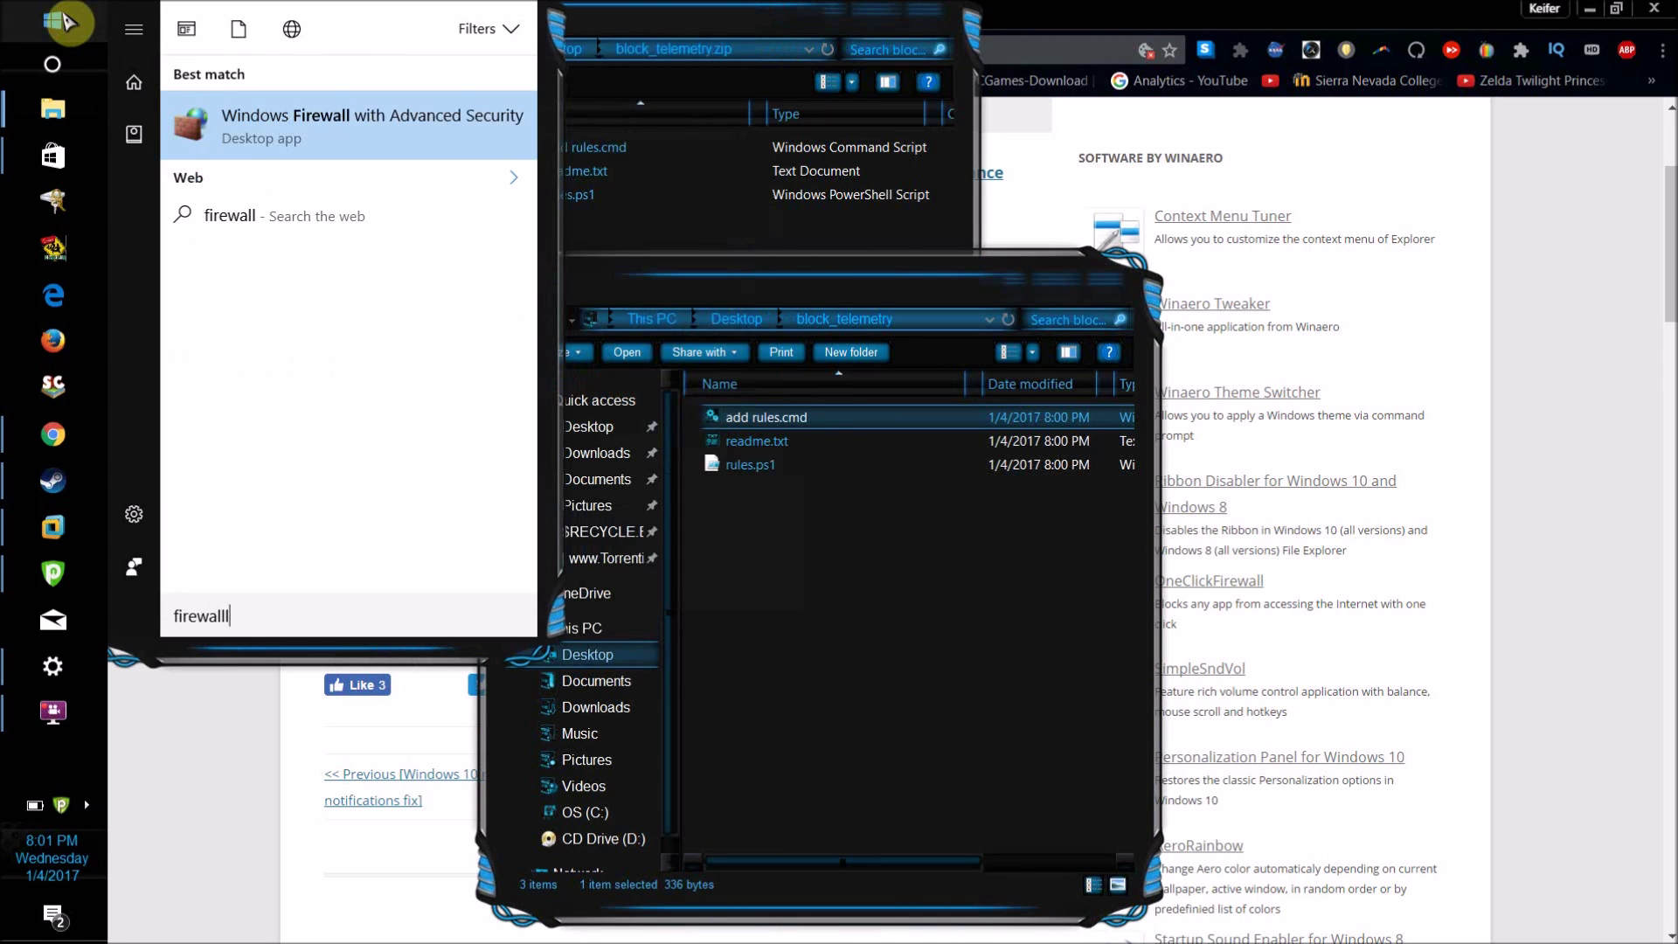
pyautogui.press('BackSpace')
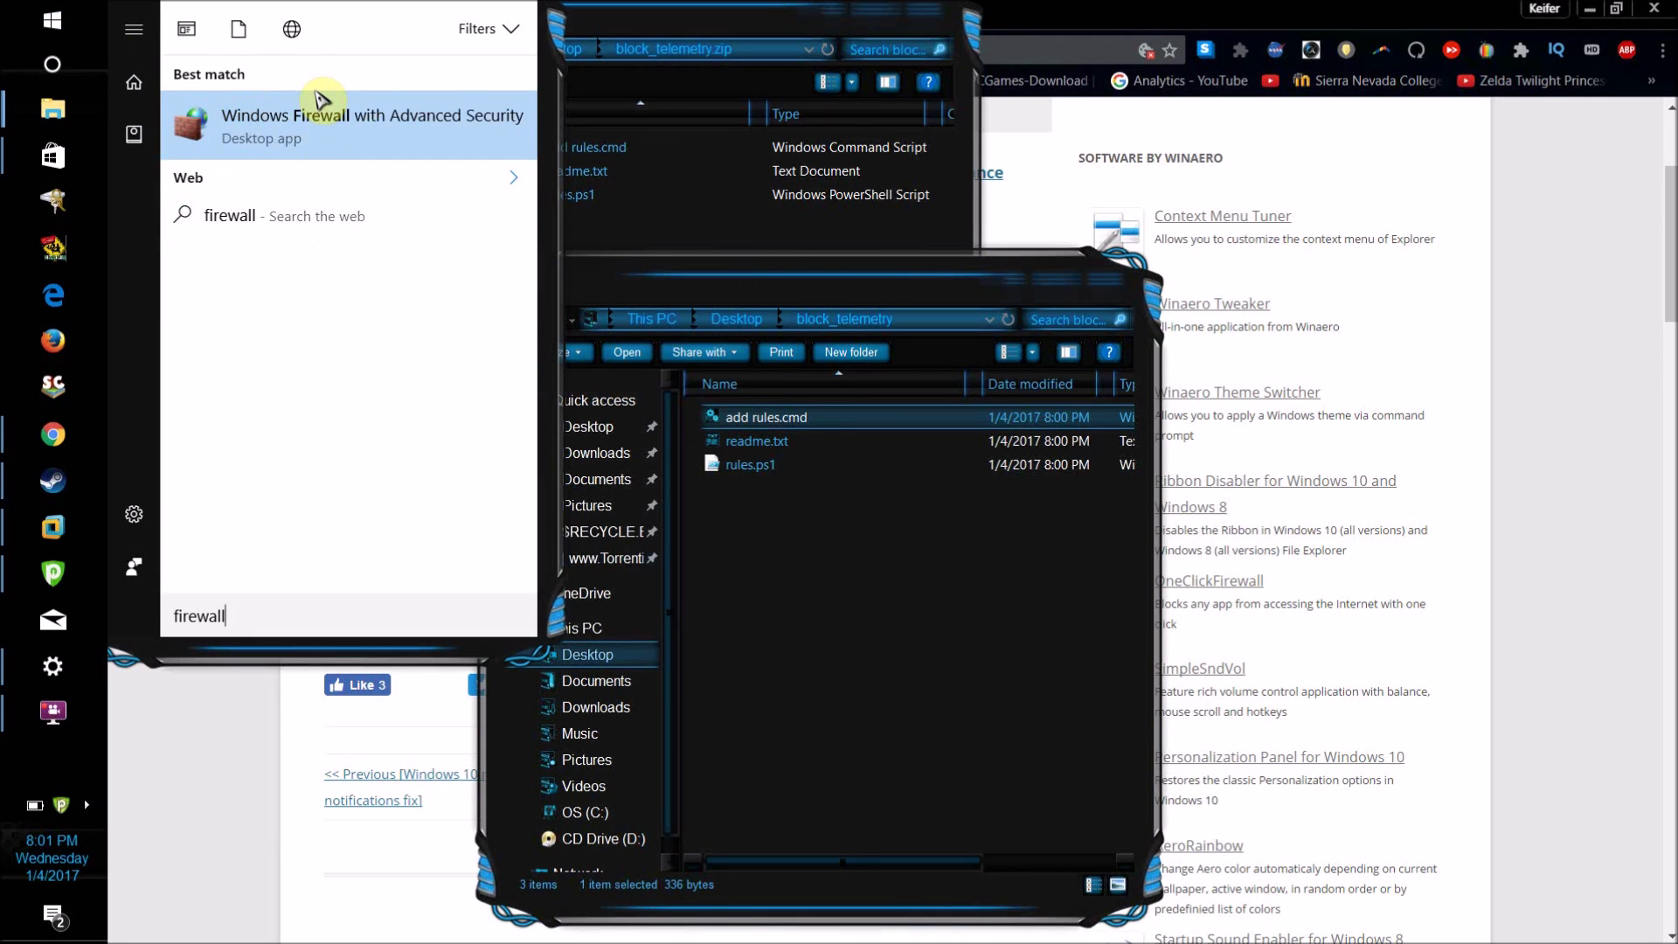
pyautogui.click(344, 267)
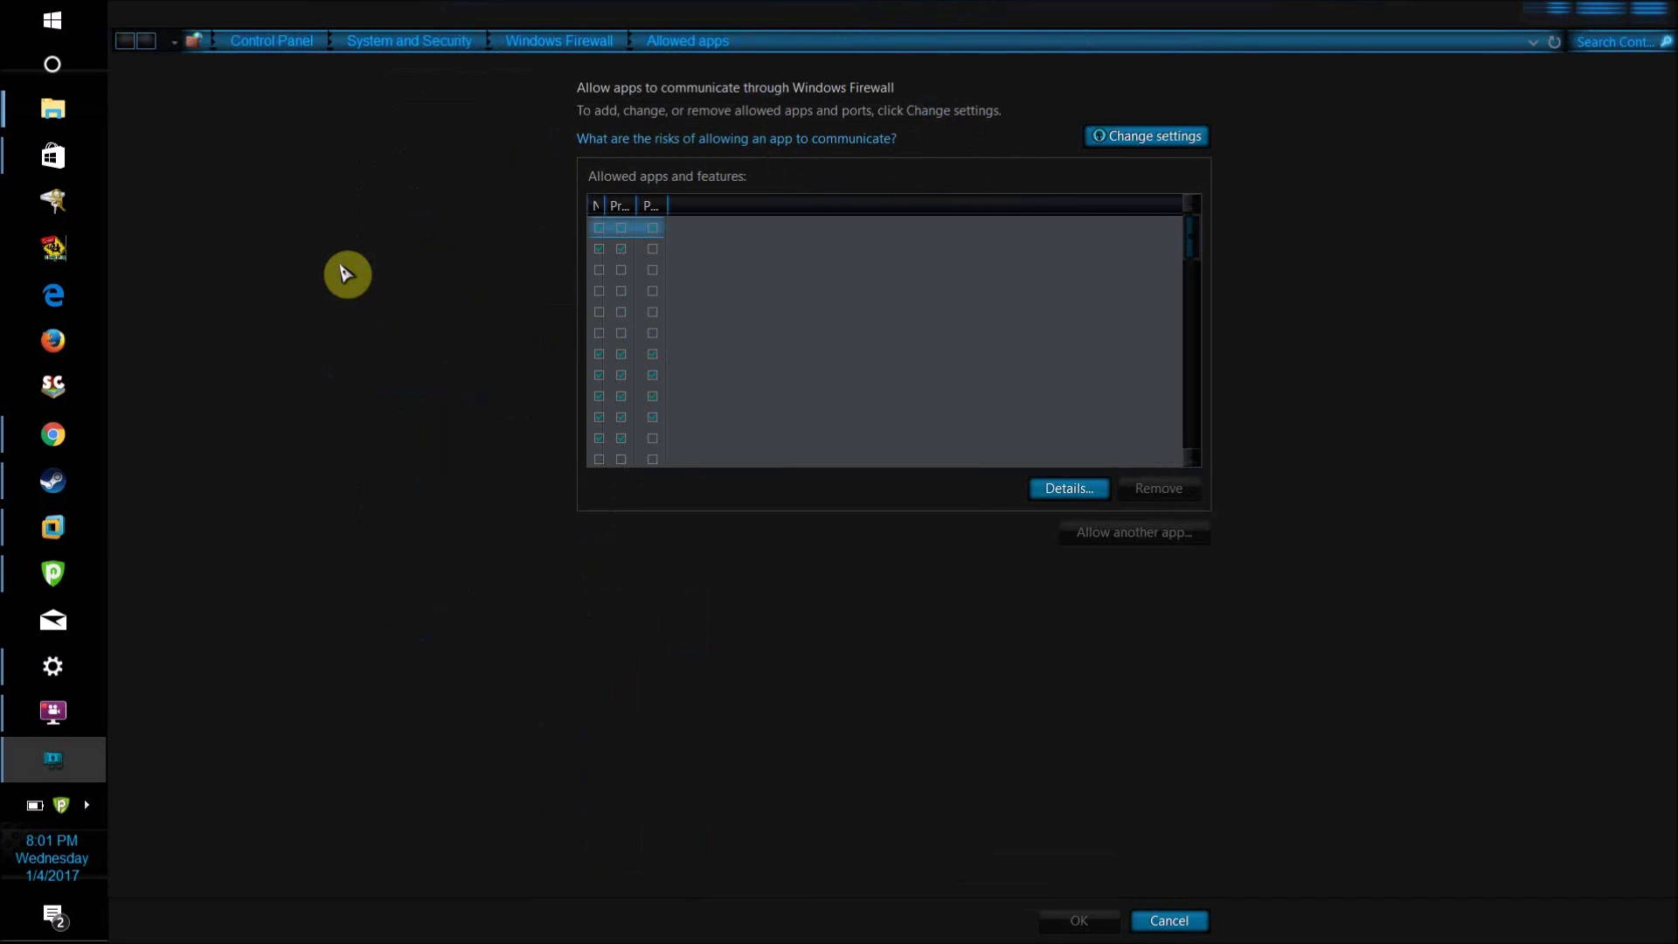
# Look over the allowed apps list, then go back to the Windows Firewall page
pyautogui.click(647, 269)
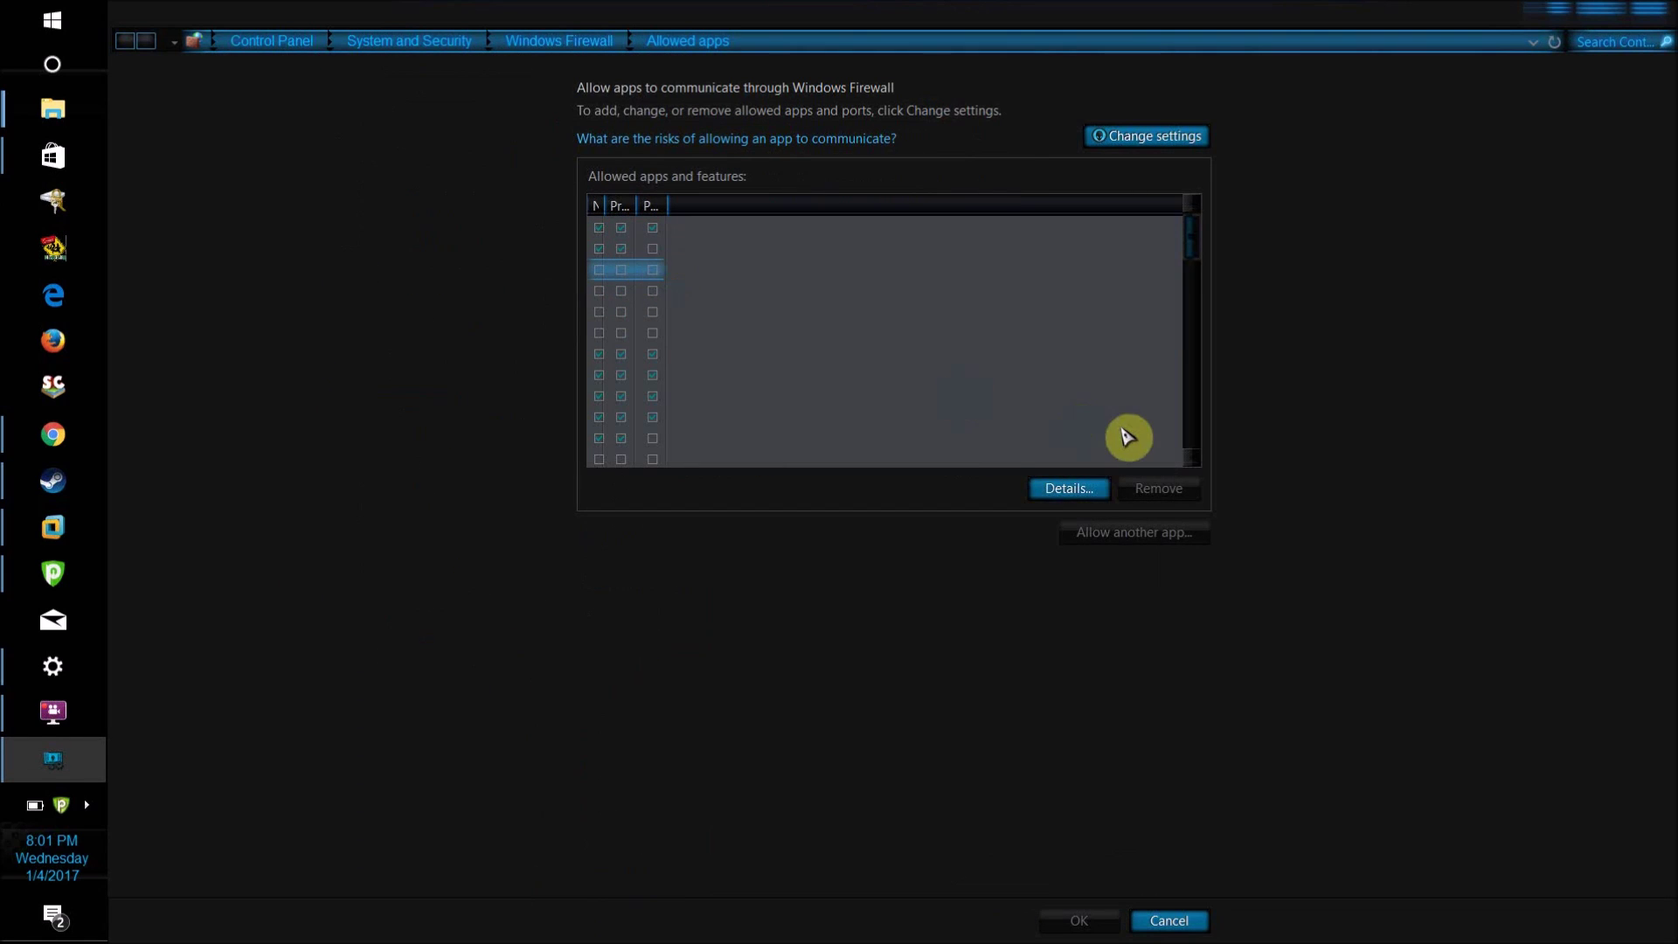
pyautogui.click(753, 329)
pyautogui.click(574, 43)
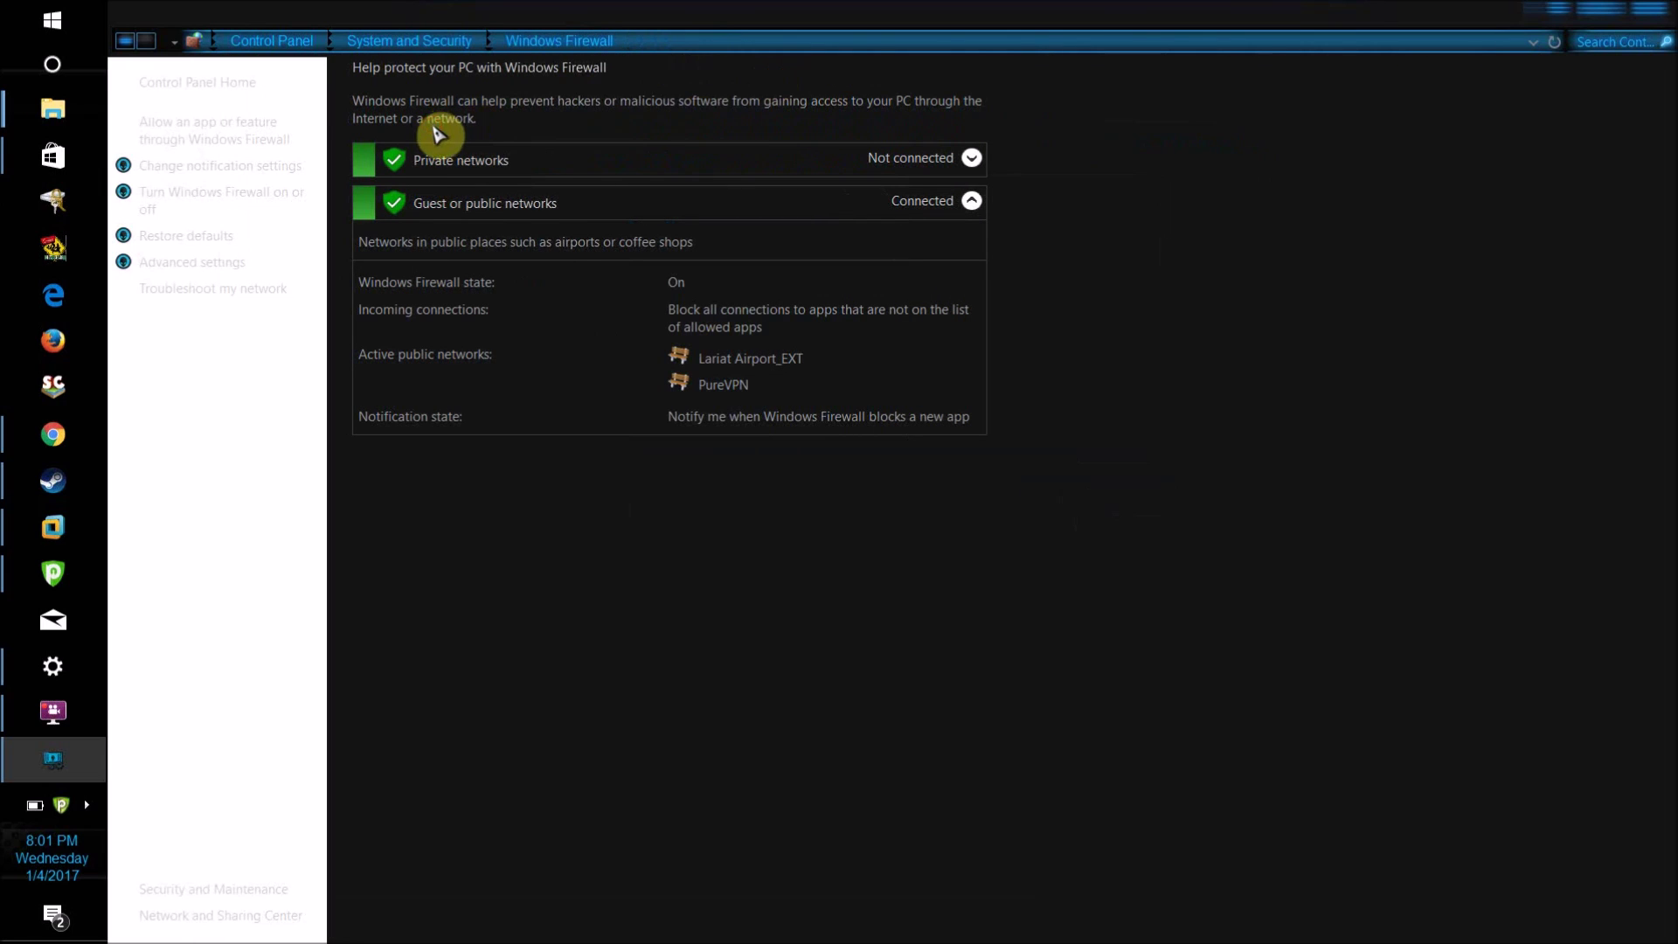
# Open Windows Firewall with Advanced Security and show the Outbound Rules list
pyautogui.click(236, 269)
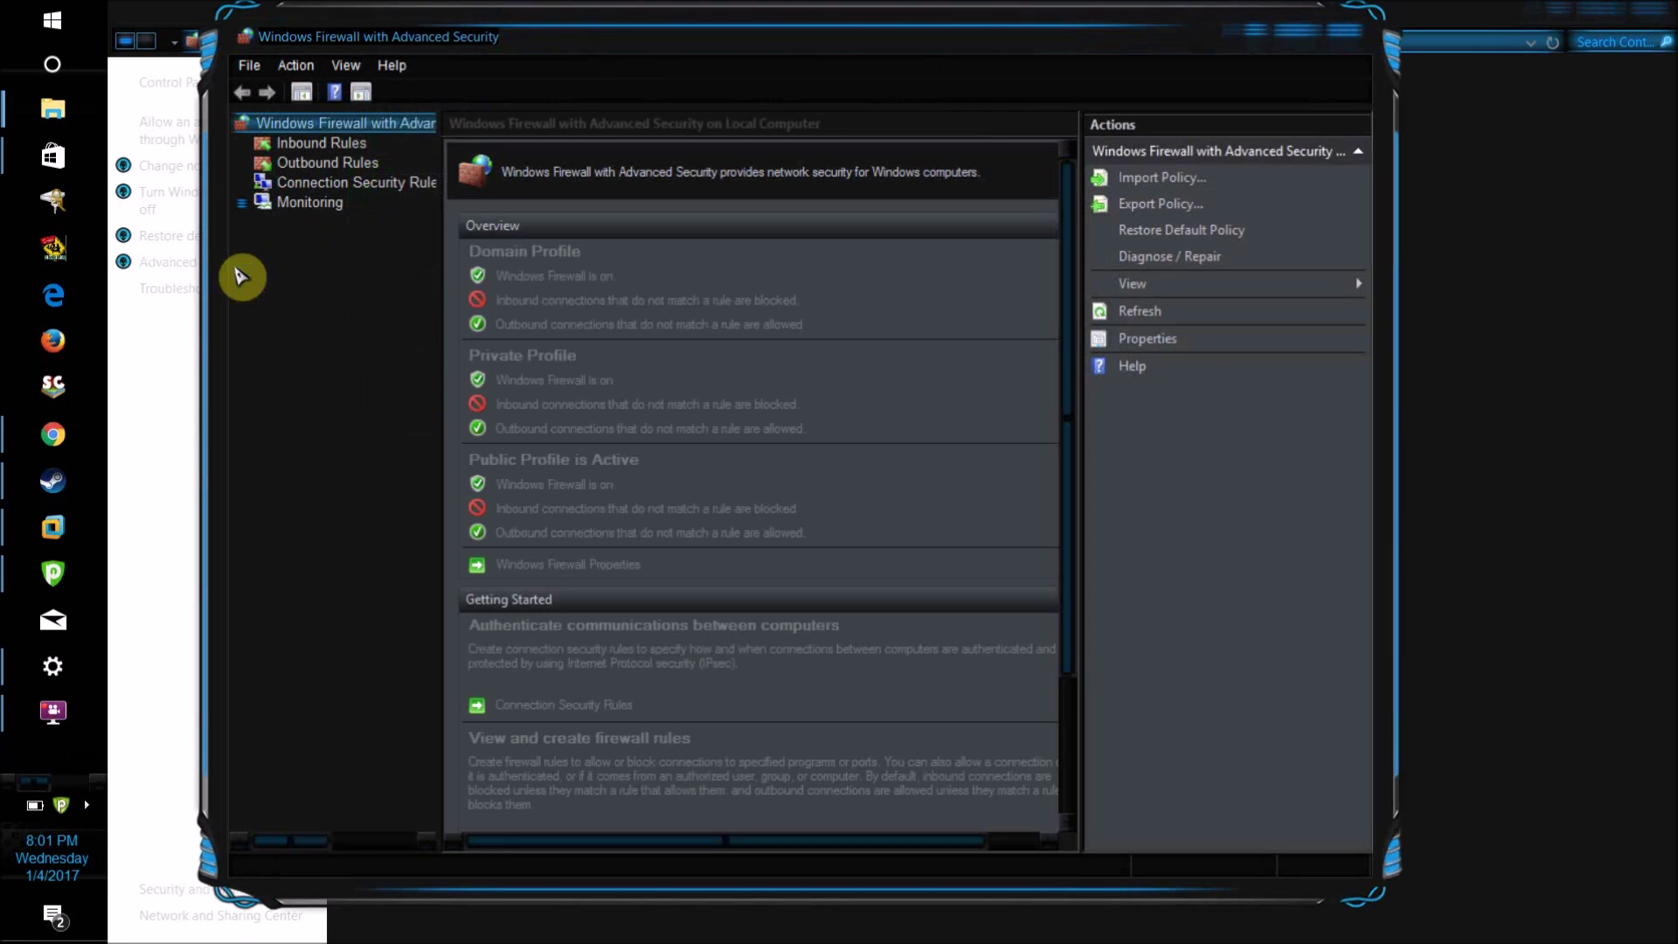
pyautogui.click(326, 146)
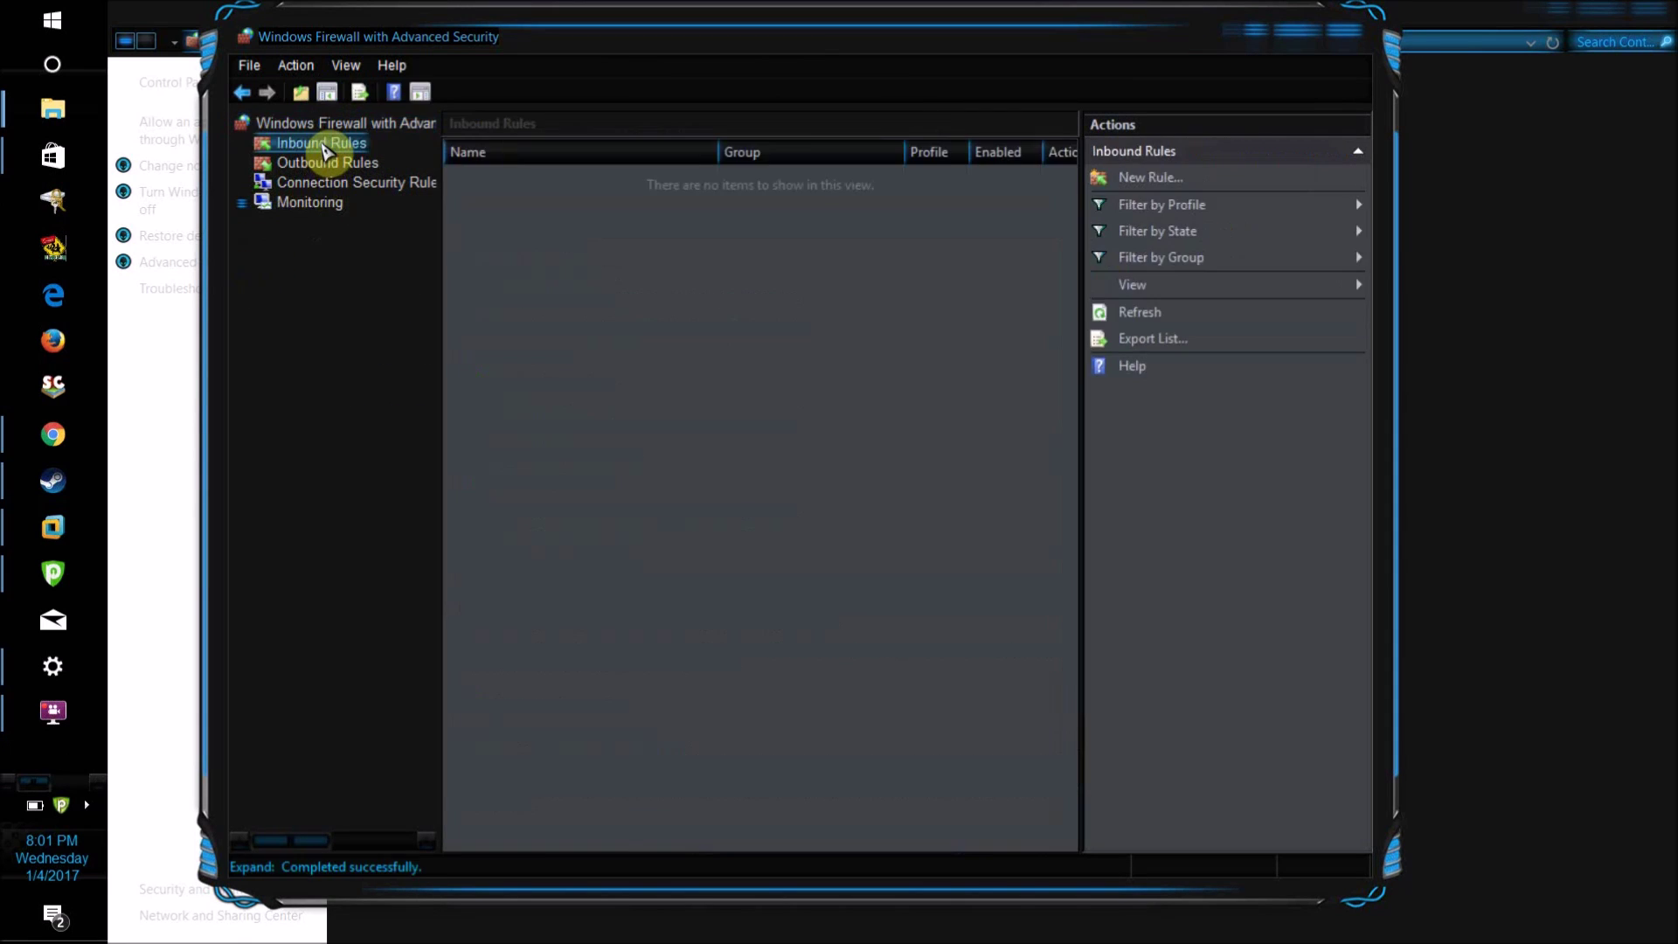
pyautogui.click(326, 167)
pyautogui.scroll(-15, 662, 367)
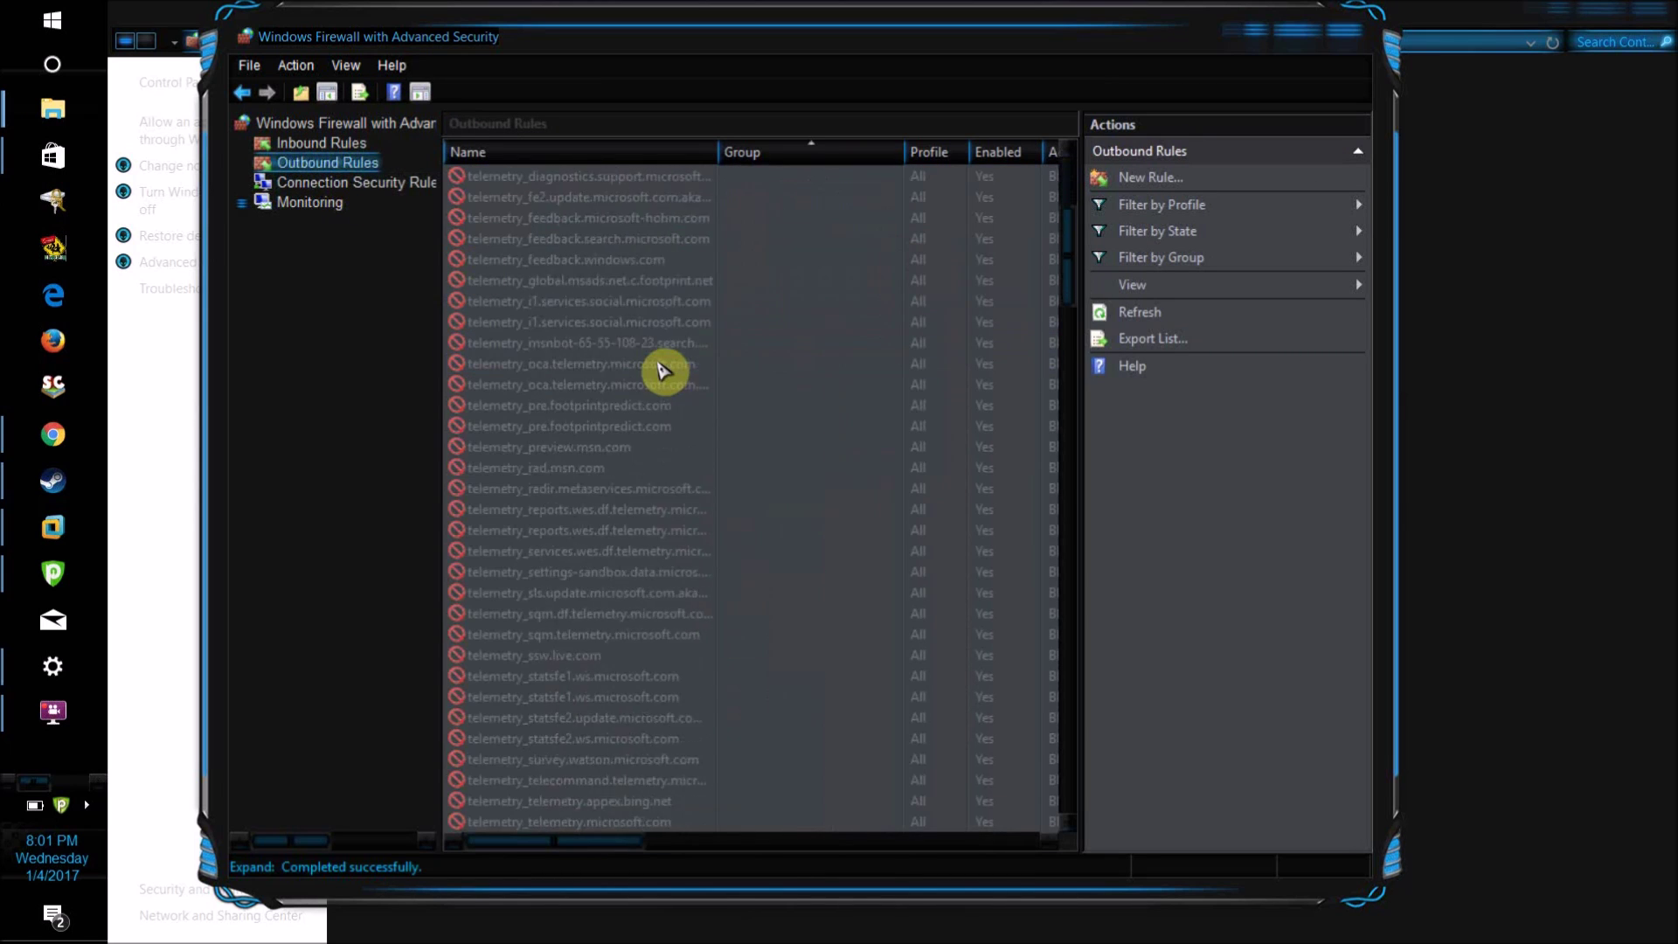
pyautogui.scroll(15, 663, 371)
# Select the telemetry_cs1.wpc.v0cdn.net rule and scroll through the telemetry_ block rules
pyautogui.click(663, 370)
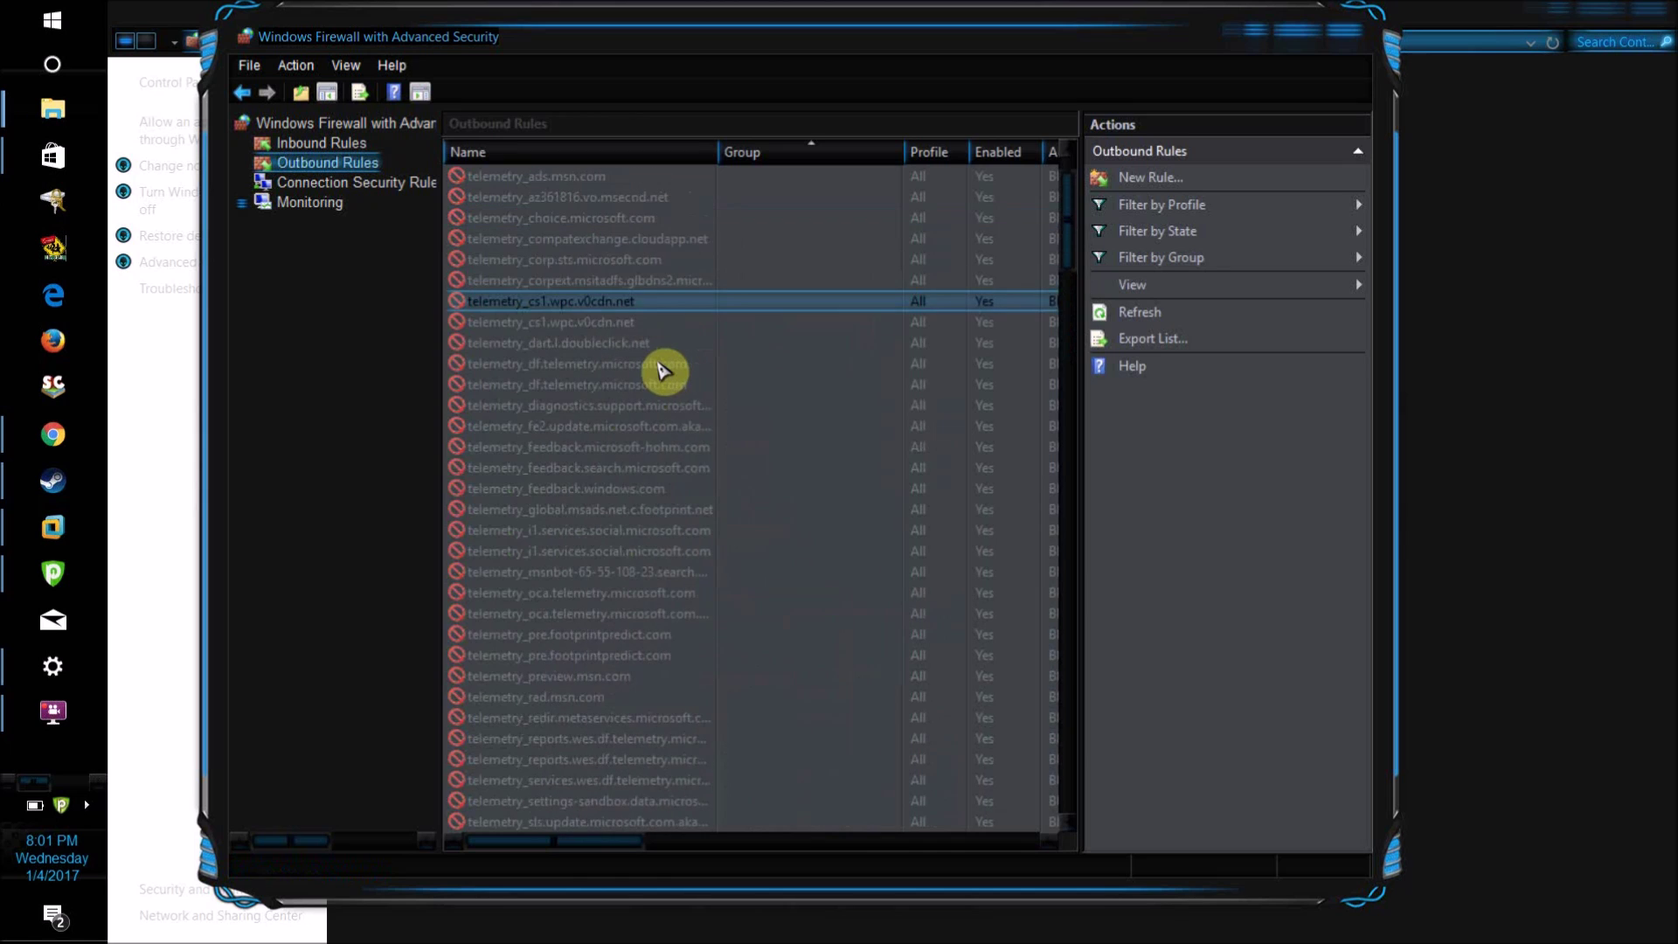
pyautogui.click(662, 370)
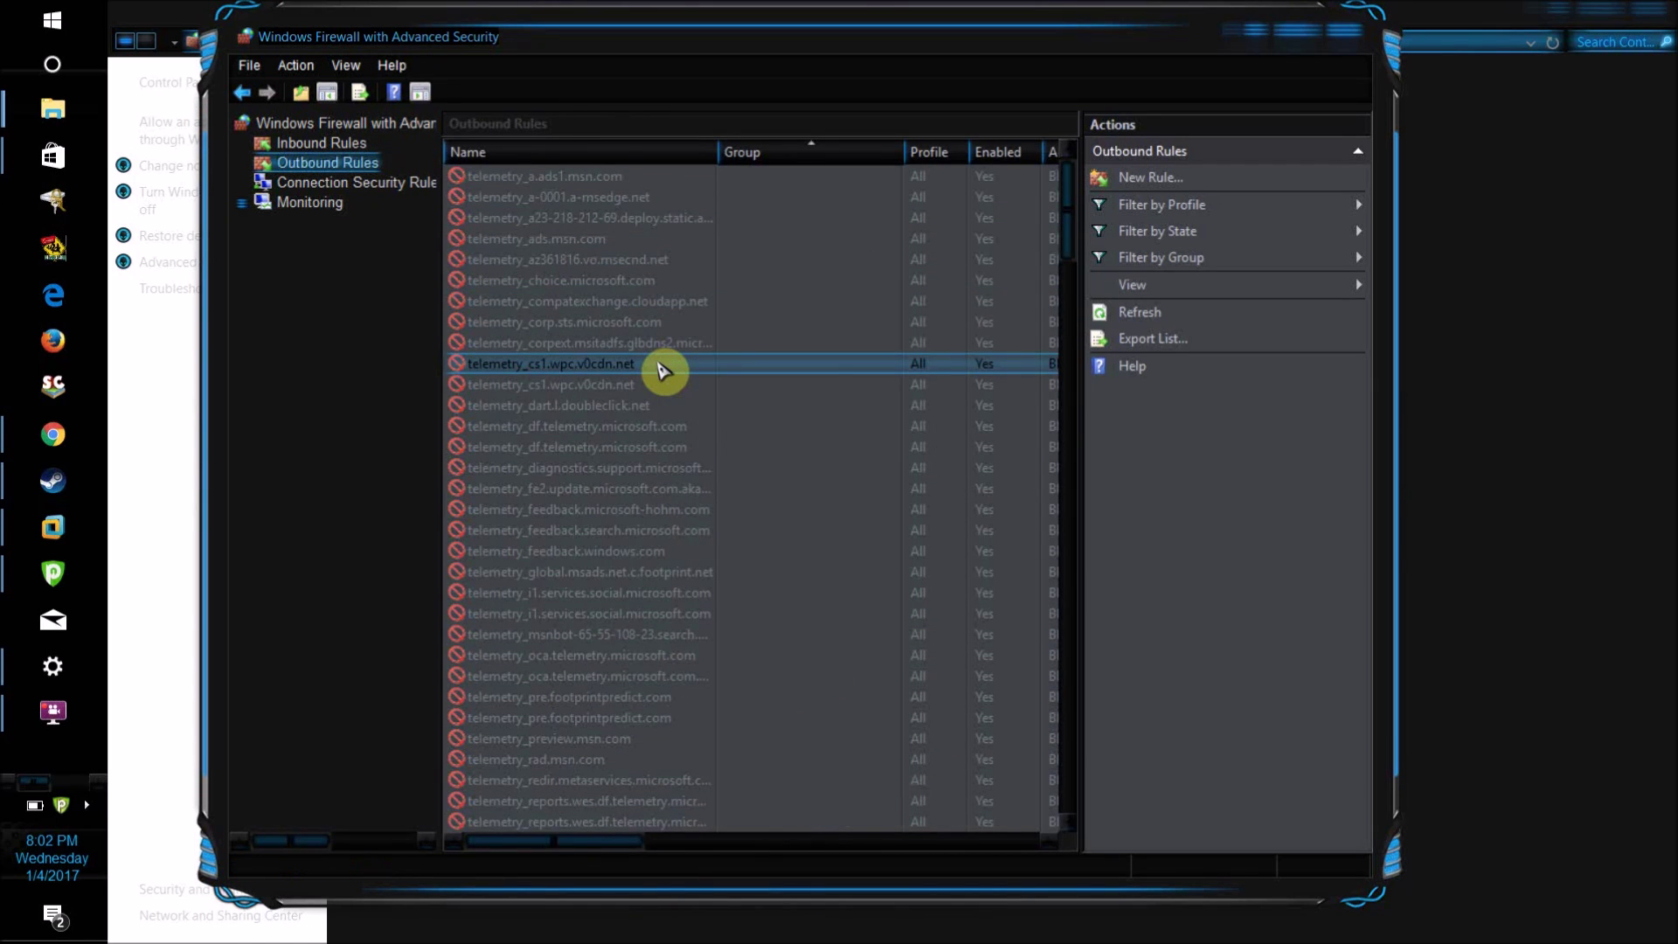
pyautogui.scroll(-20, 662, 370)
pyautogui.scroll(7, 662, 370)
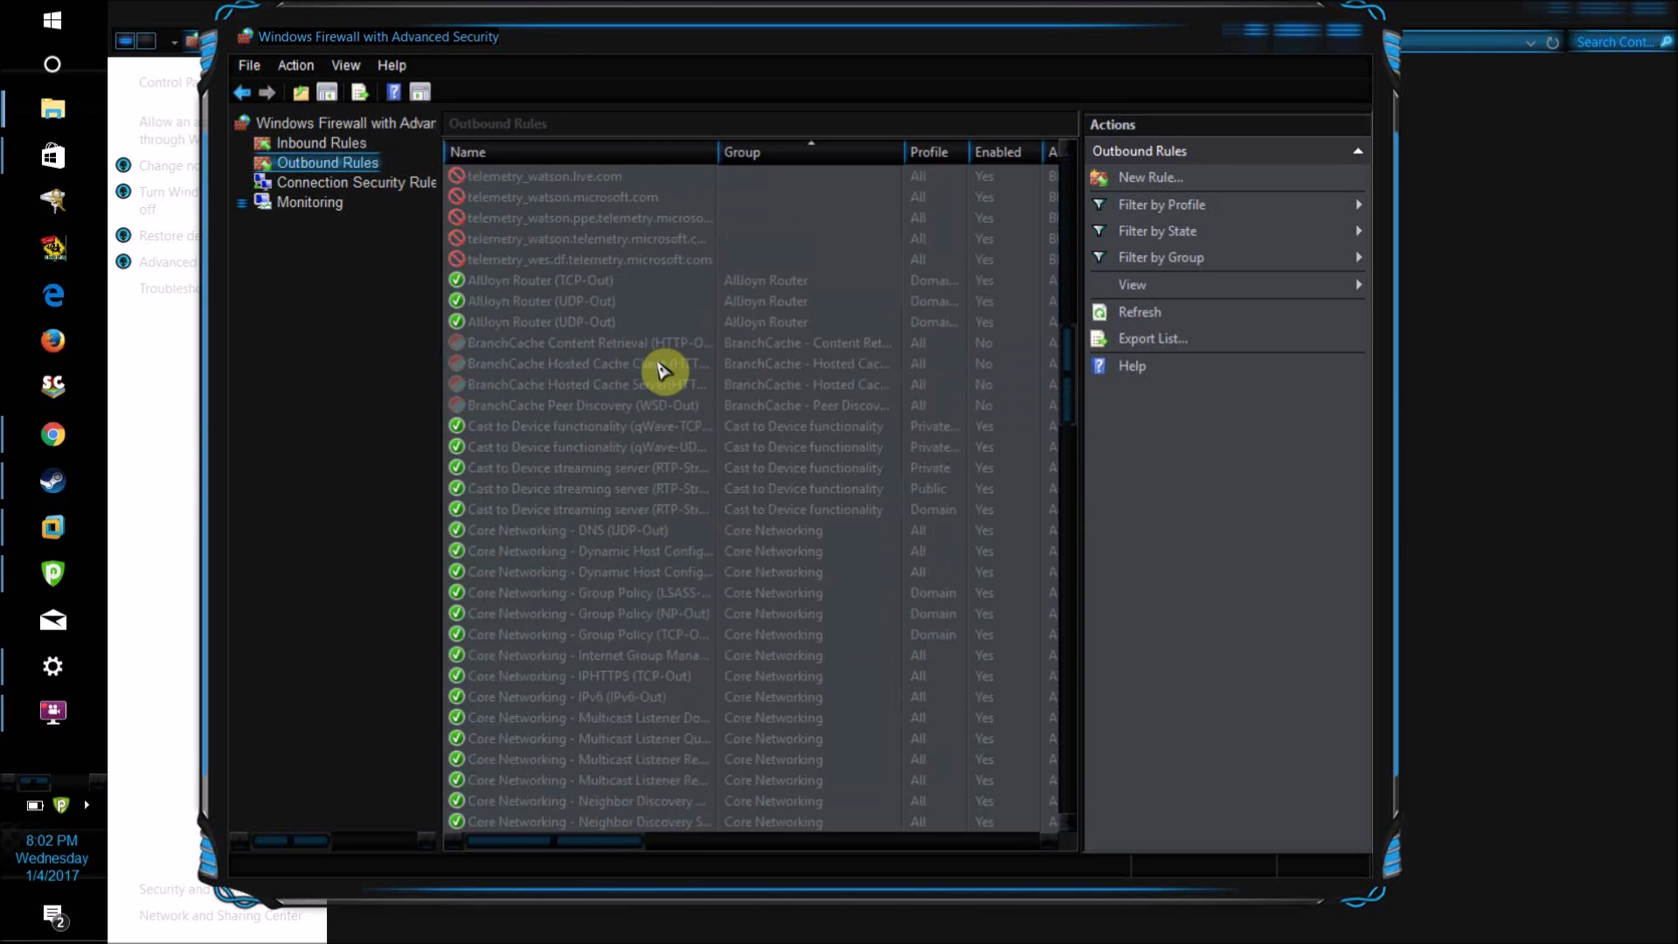
pyautogui.scroll(6, 662, 371)
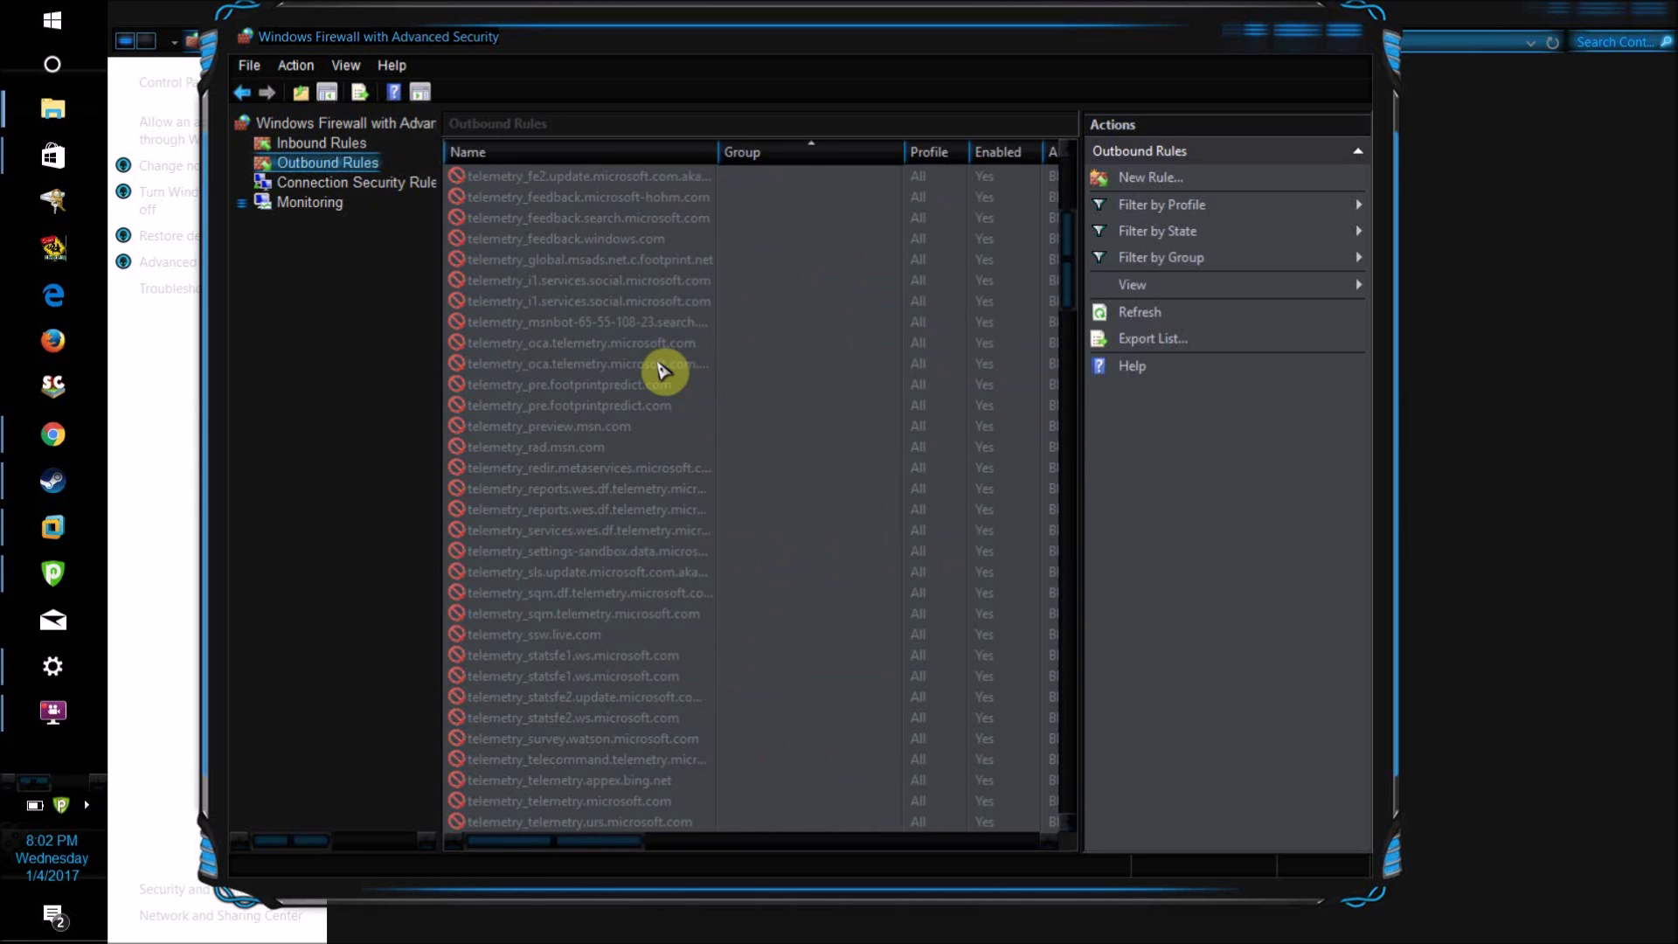
pyautogui.click(35, 12)
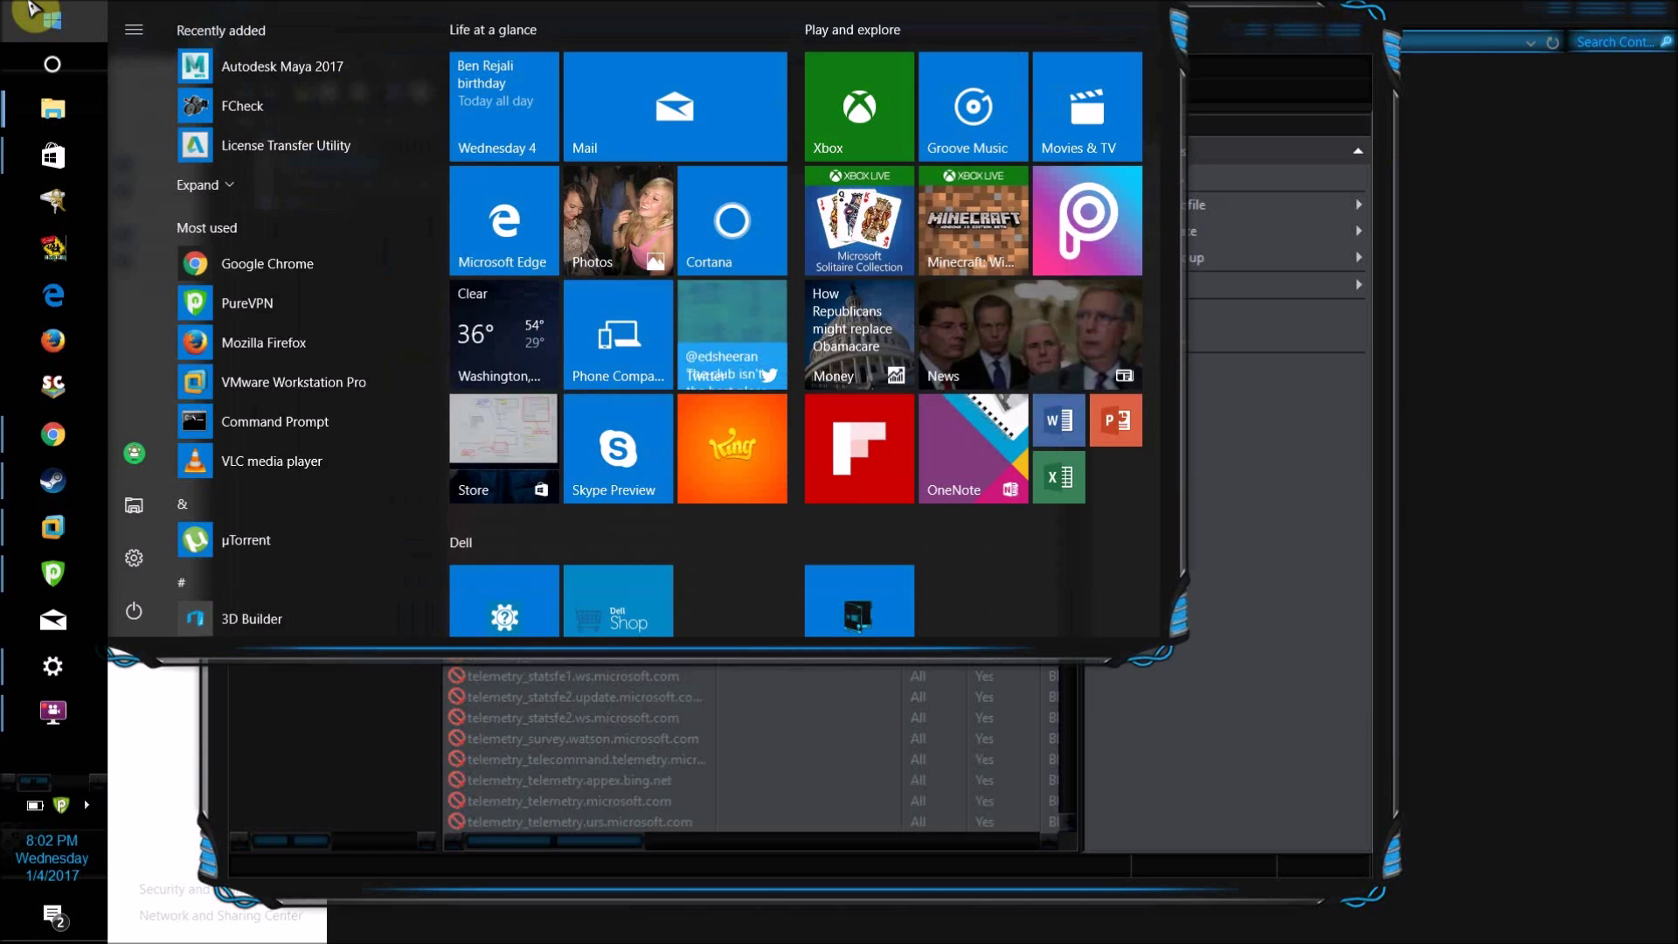
# Search 'priv' to open Privacy settings and review advertising ID and other General toggles
pyautogui.write('priv')
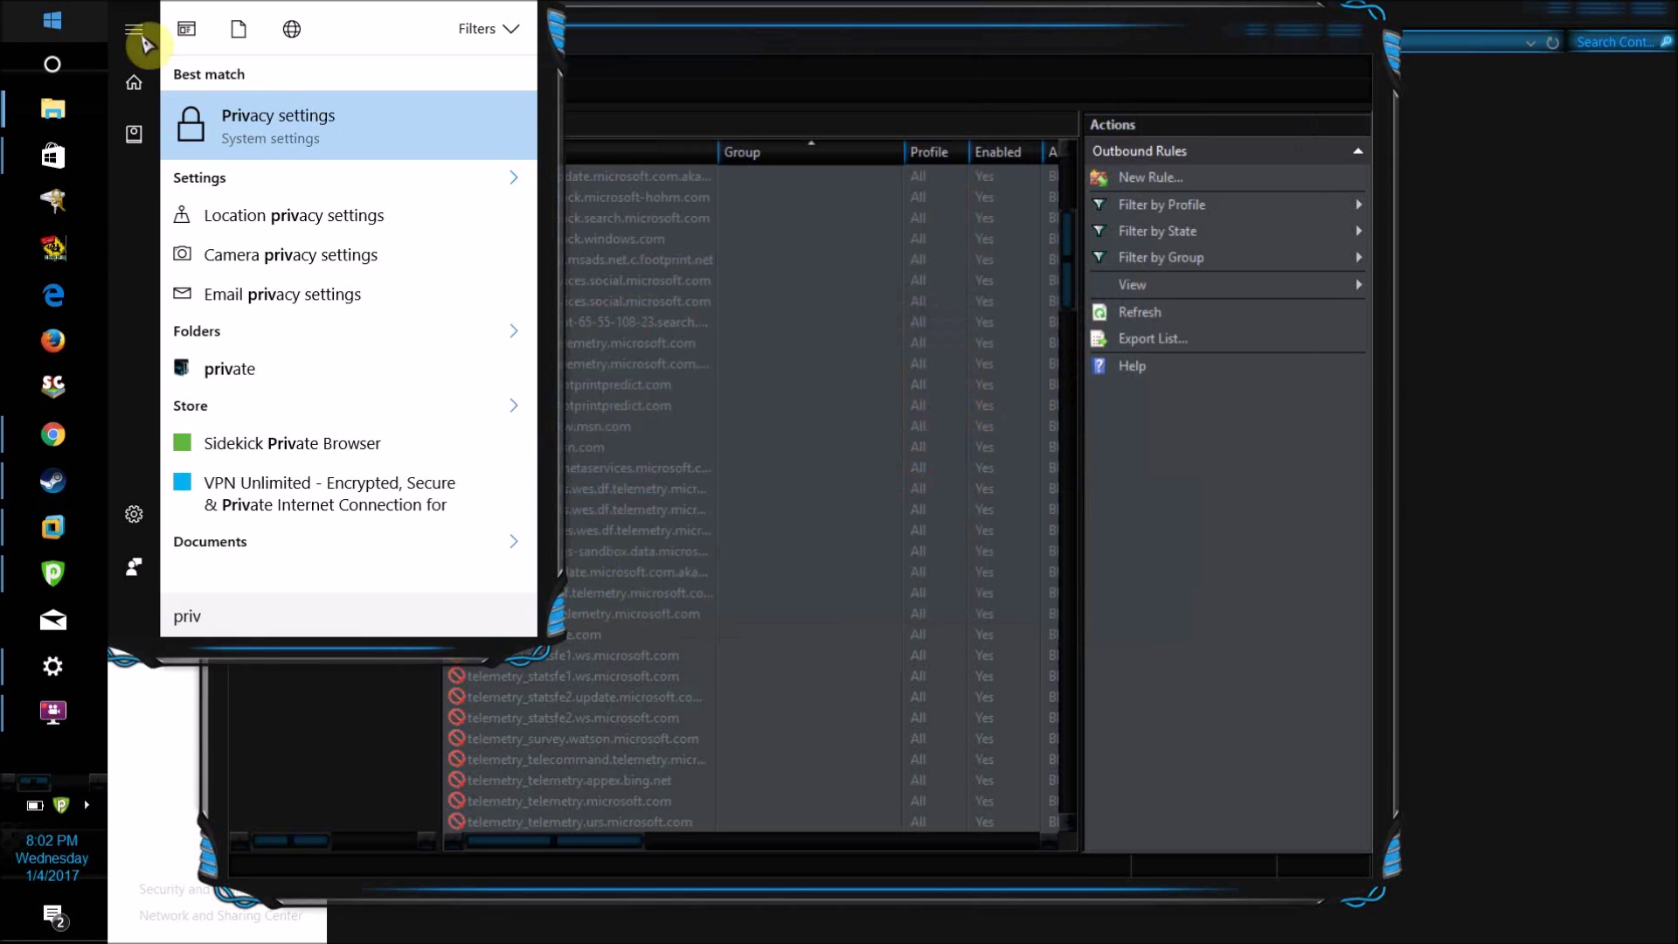
pyautogui.click(297, 125)
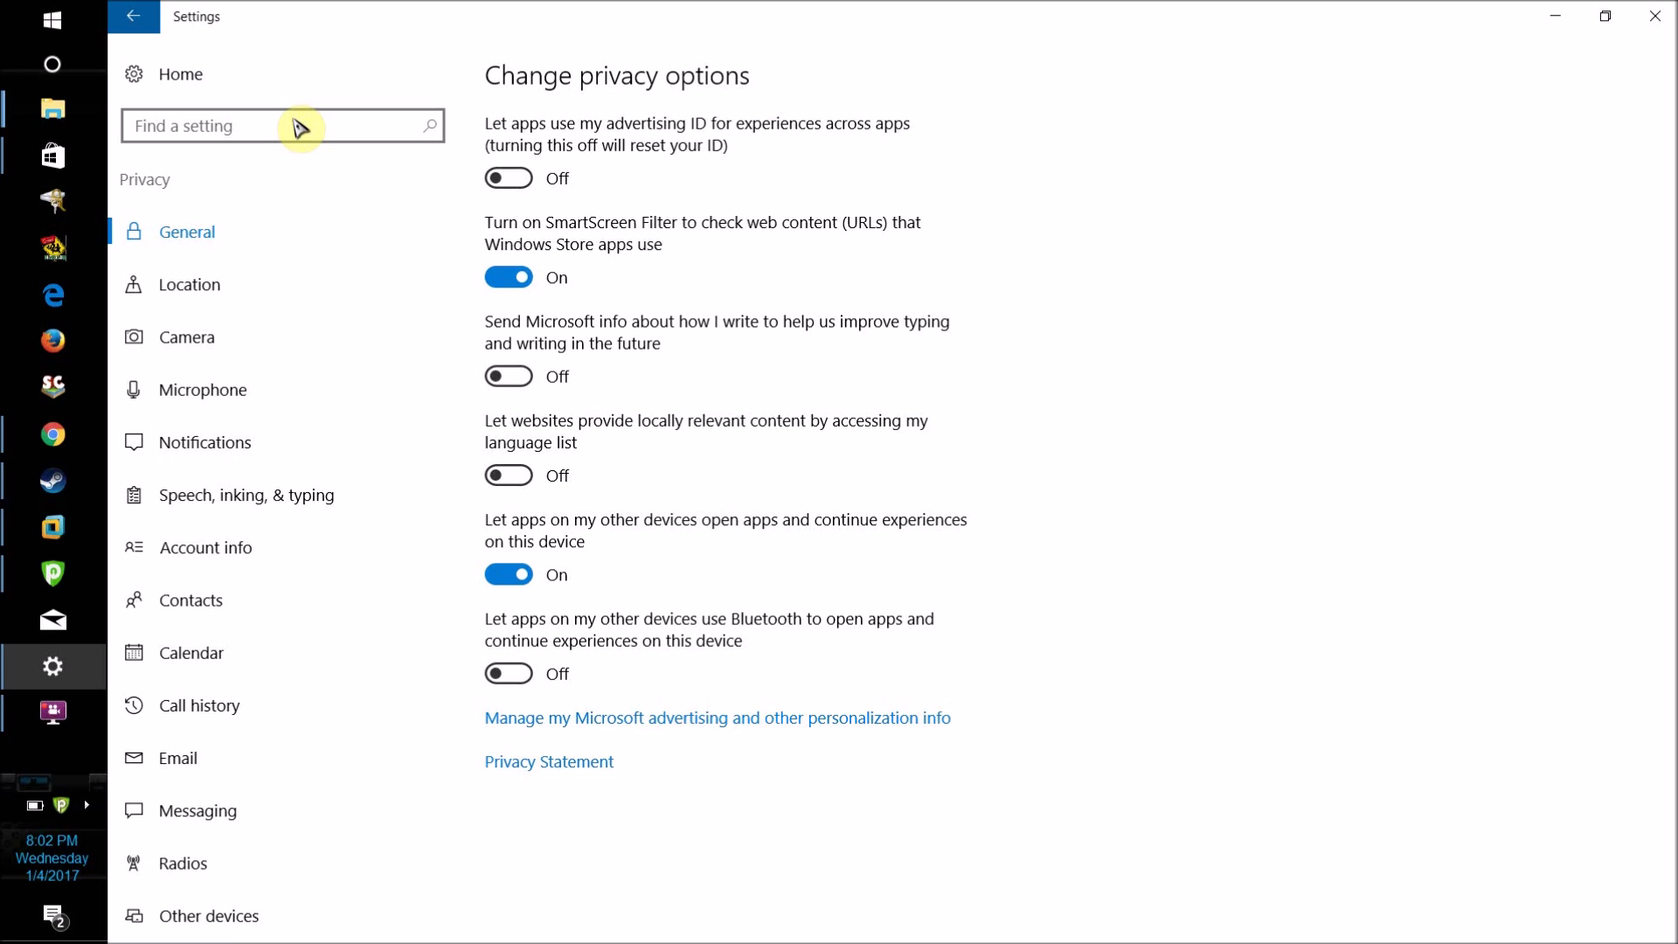
pyautogui.click(52, 21)
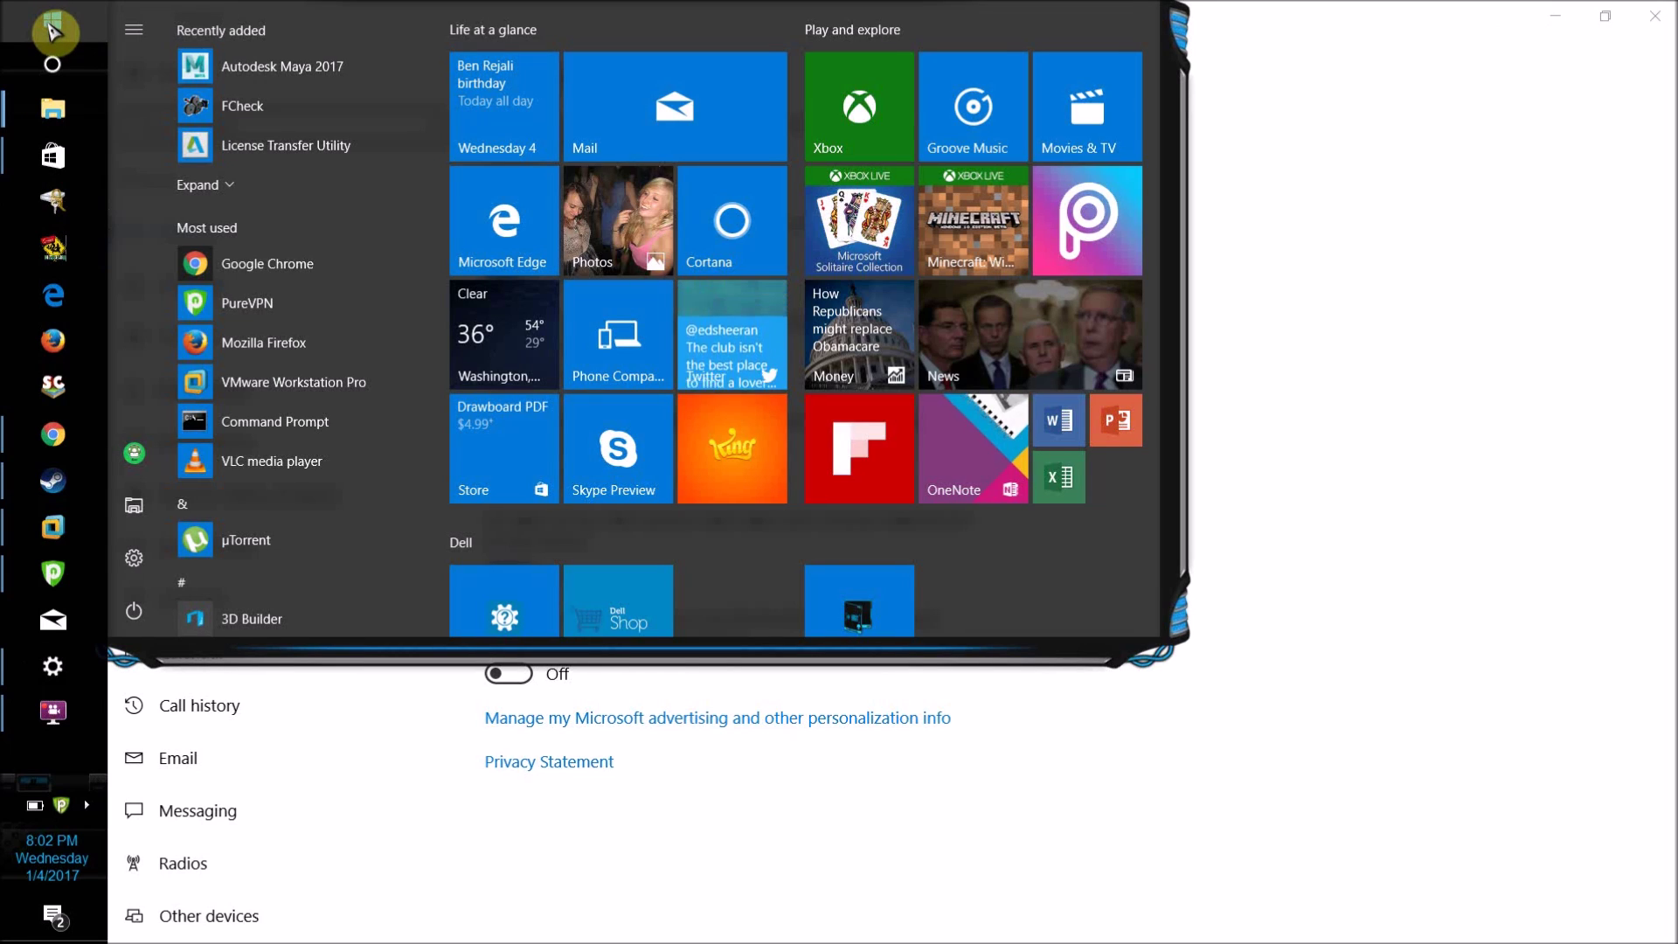
pyautogui.write('p')
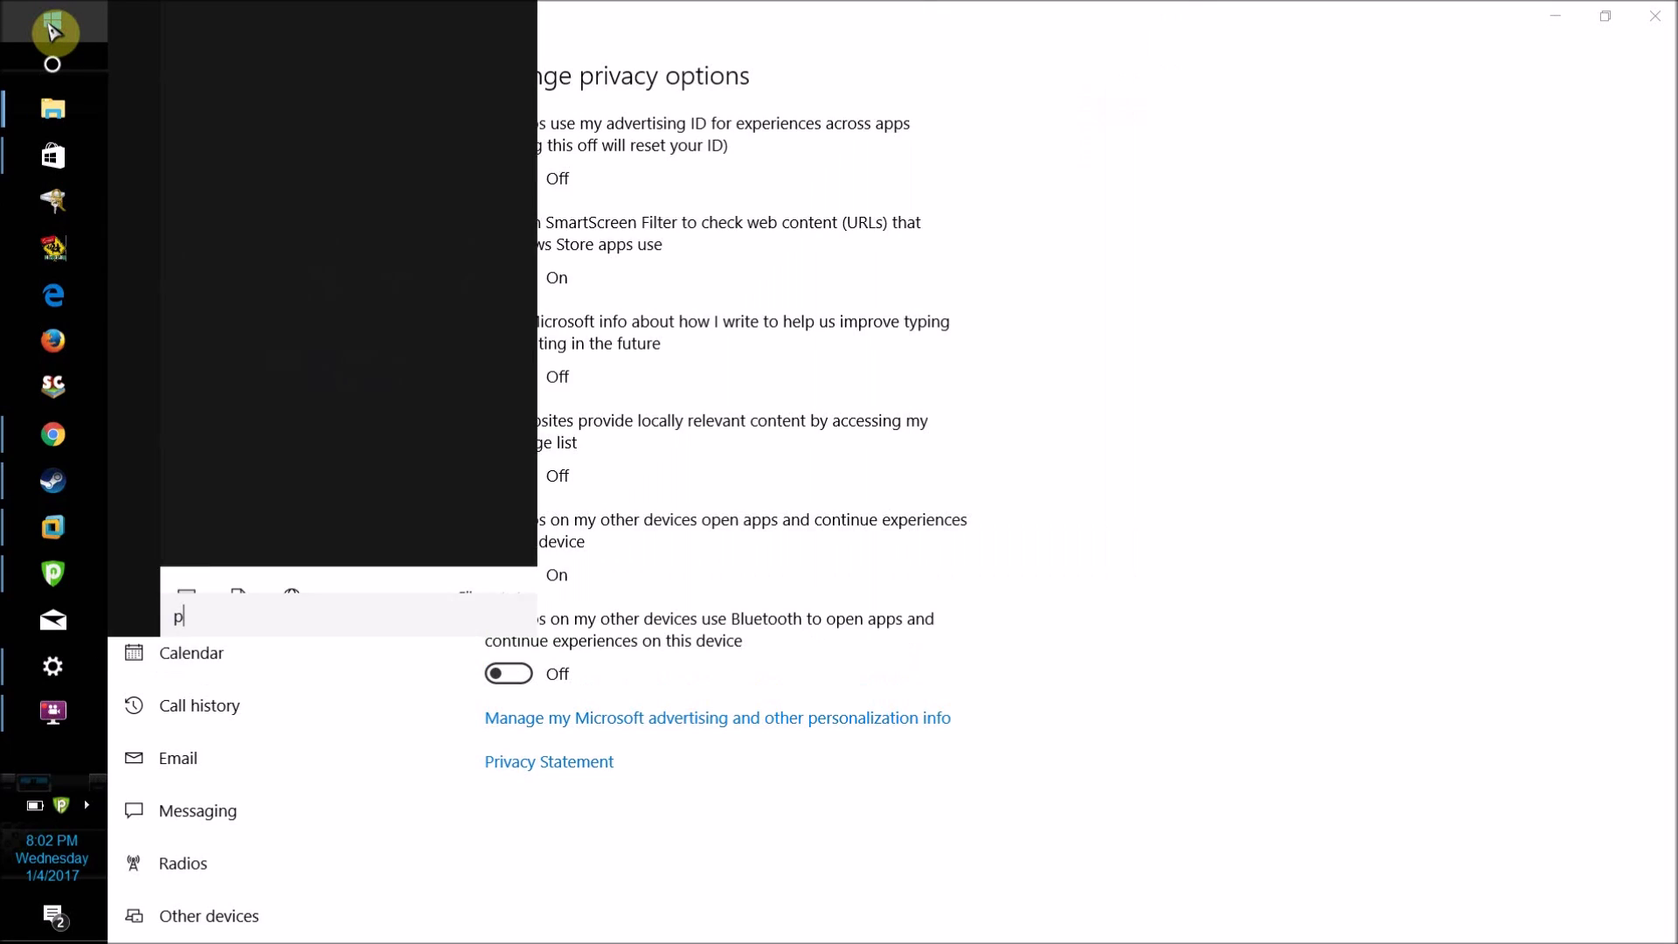
pyautogui.write('riv')
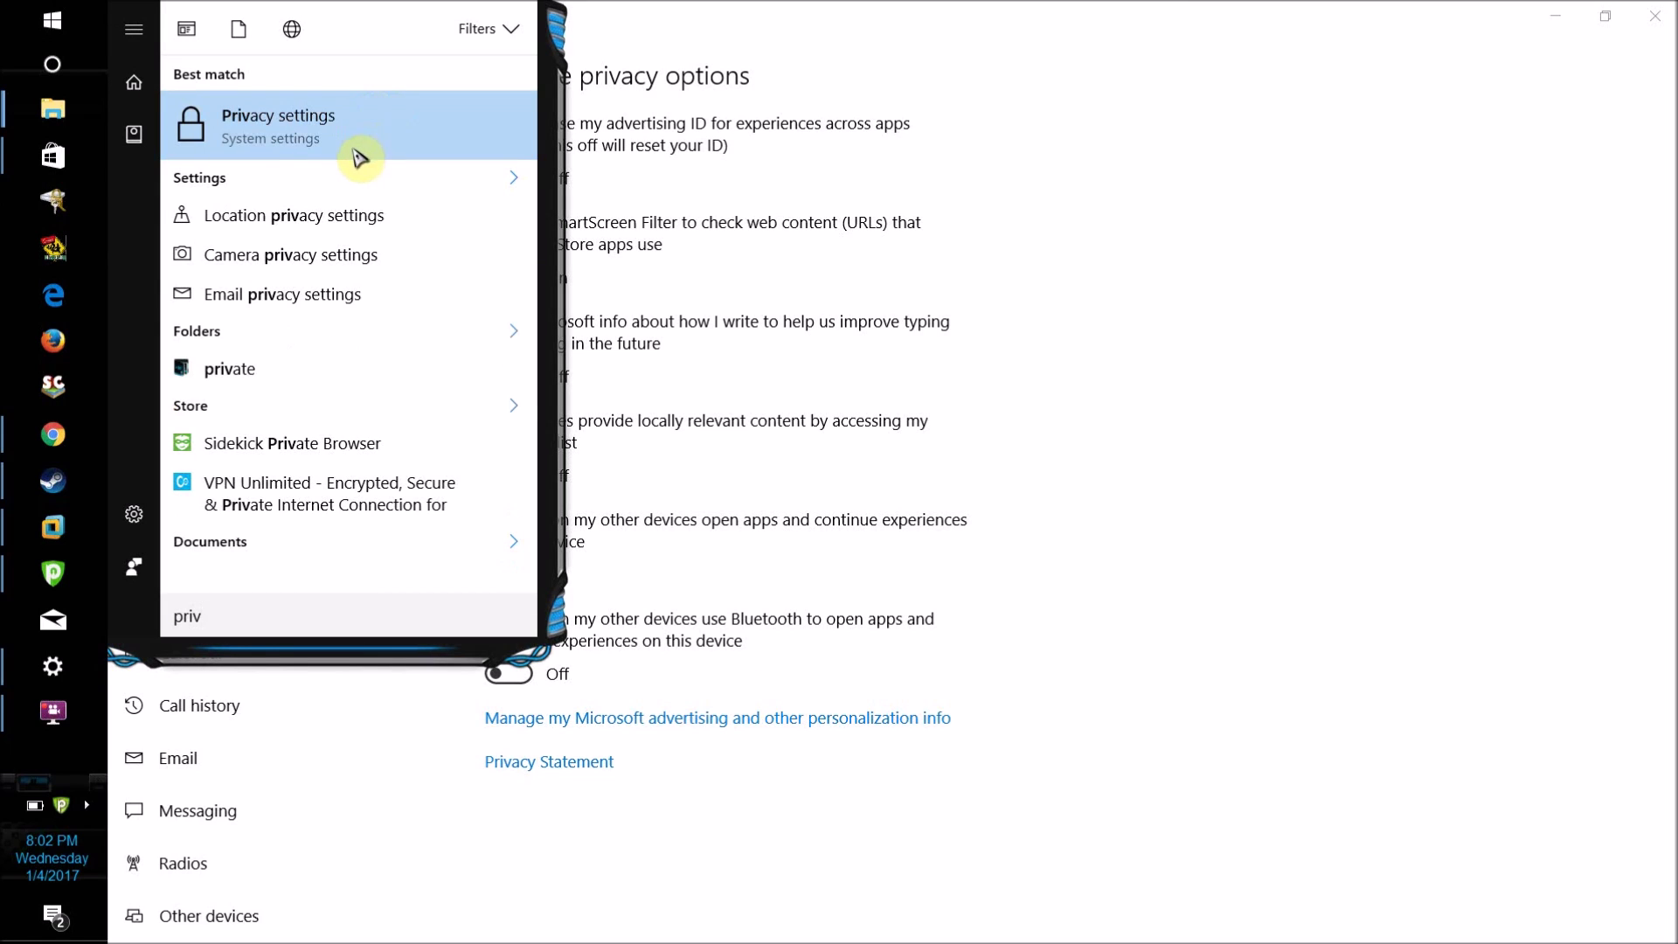
pyautogui.click(348, 133)
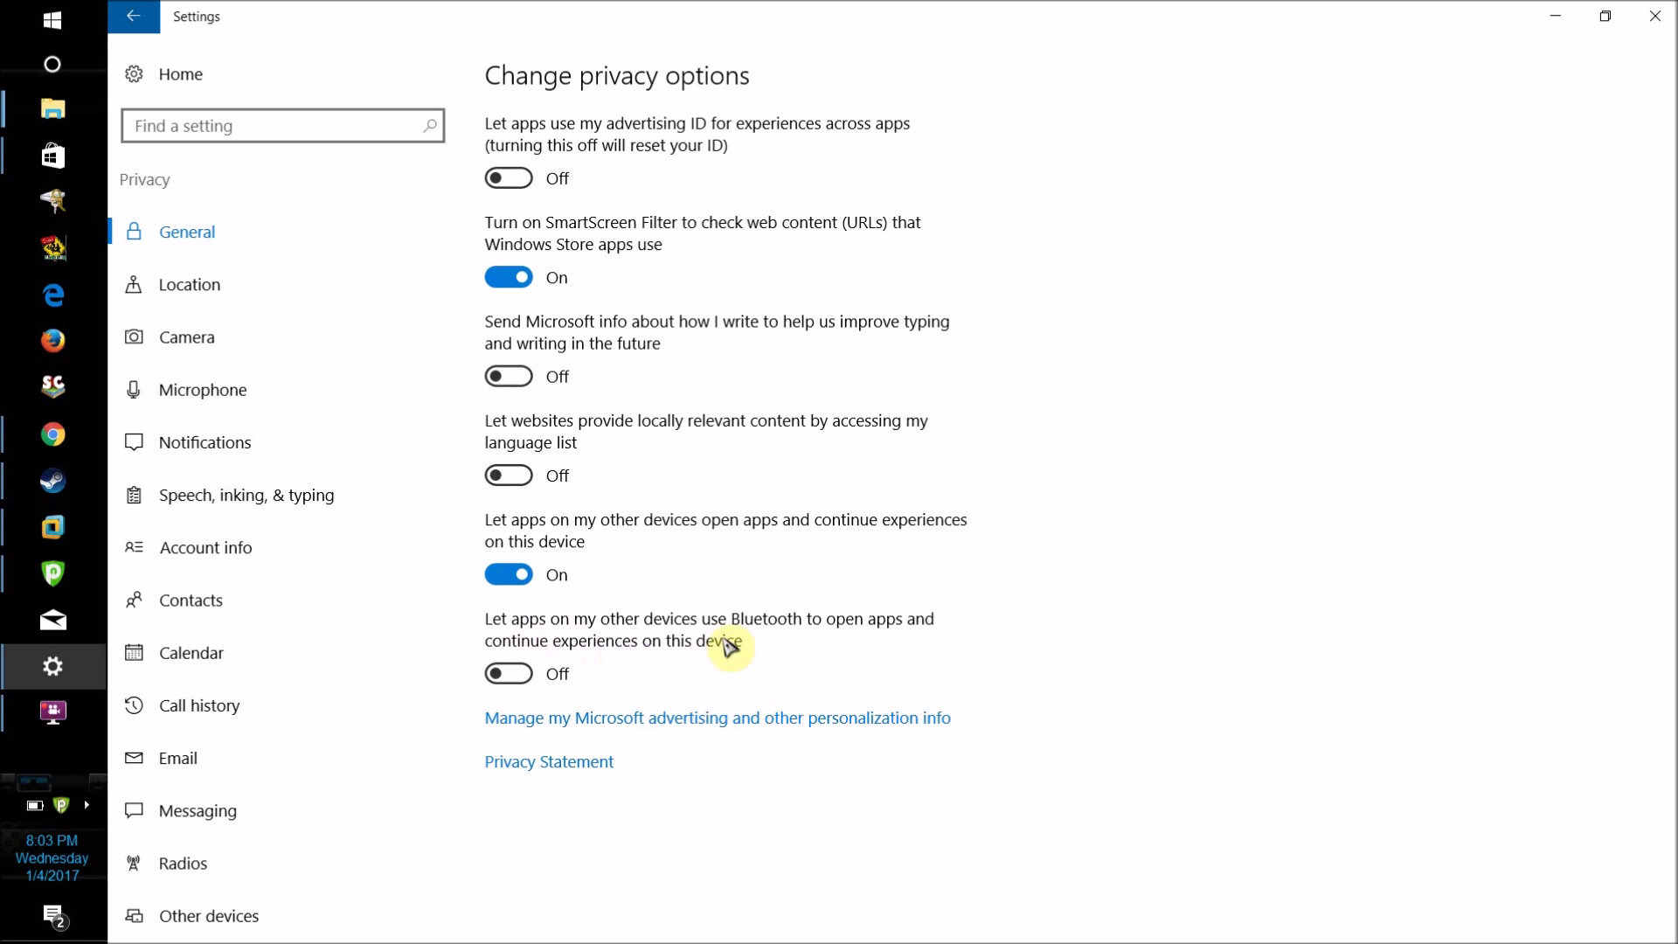
pyautogui.click(657, 726)
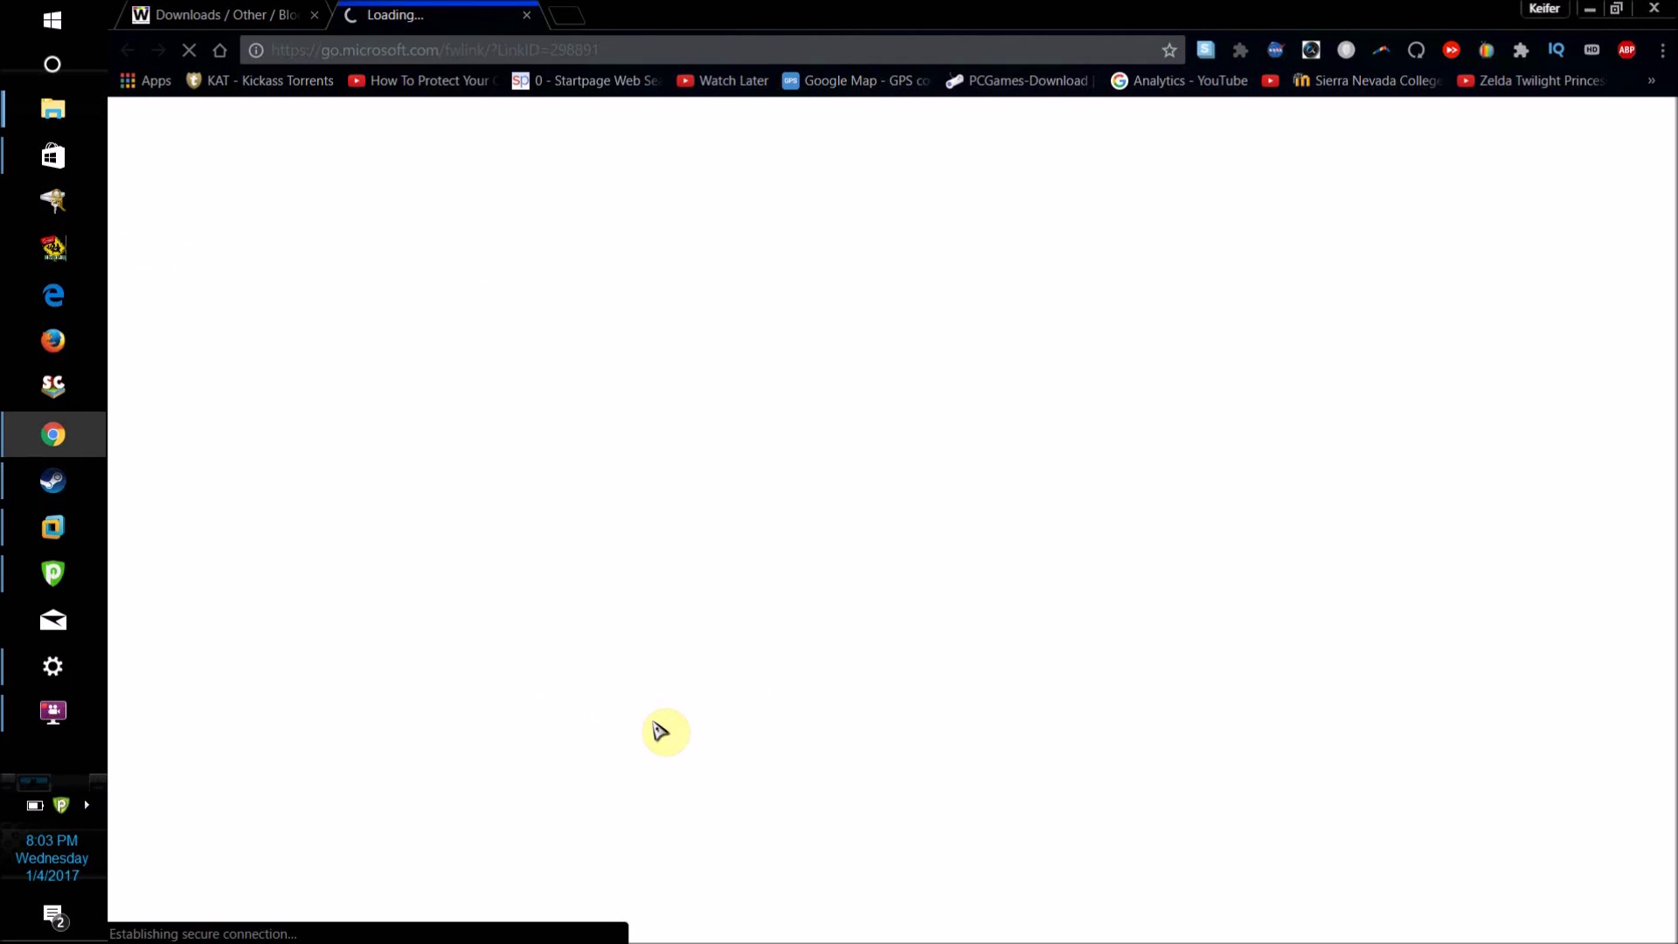
pyautogui.click(526, 15)
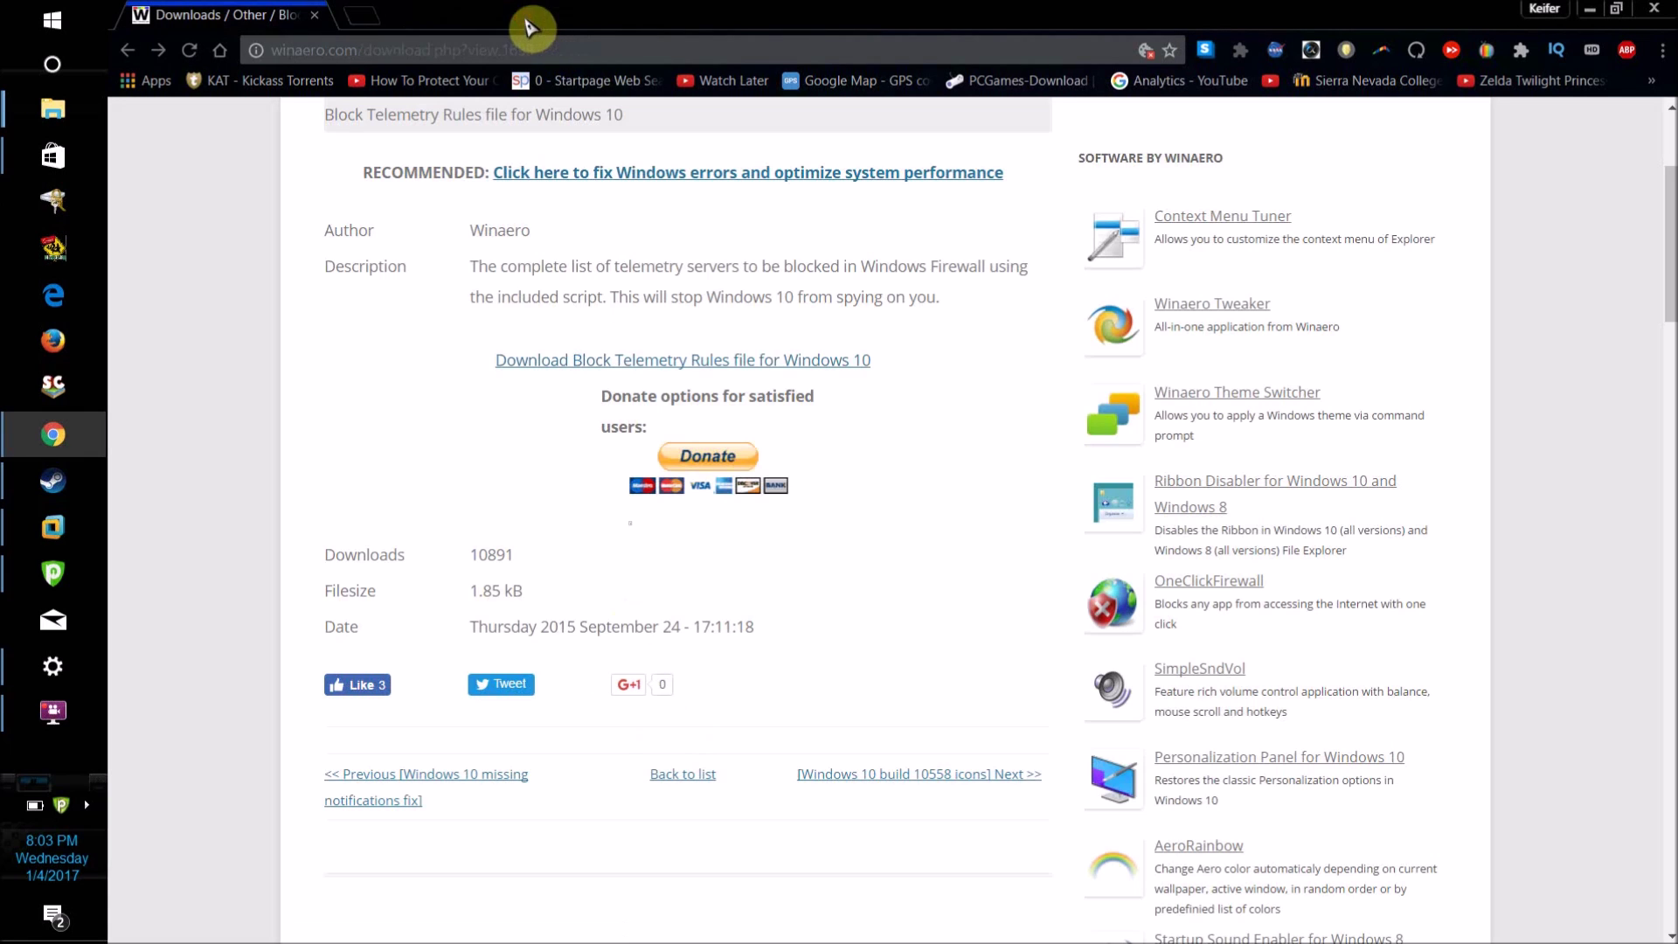
pyautogui.click(52, 666)
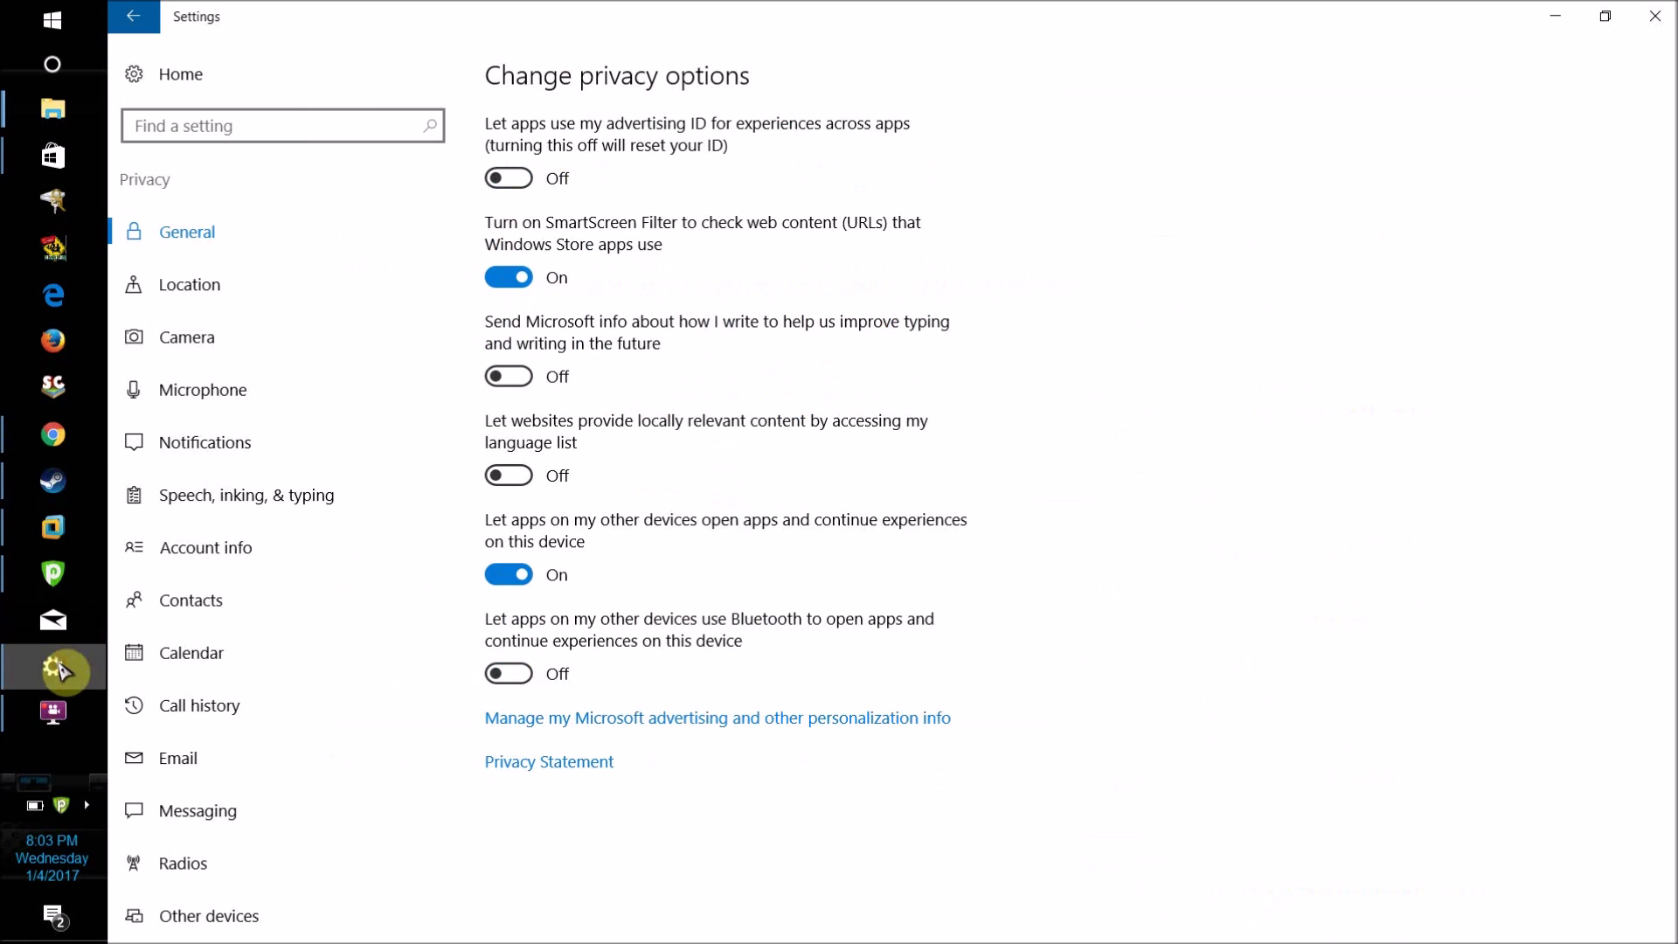